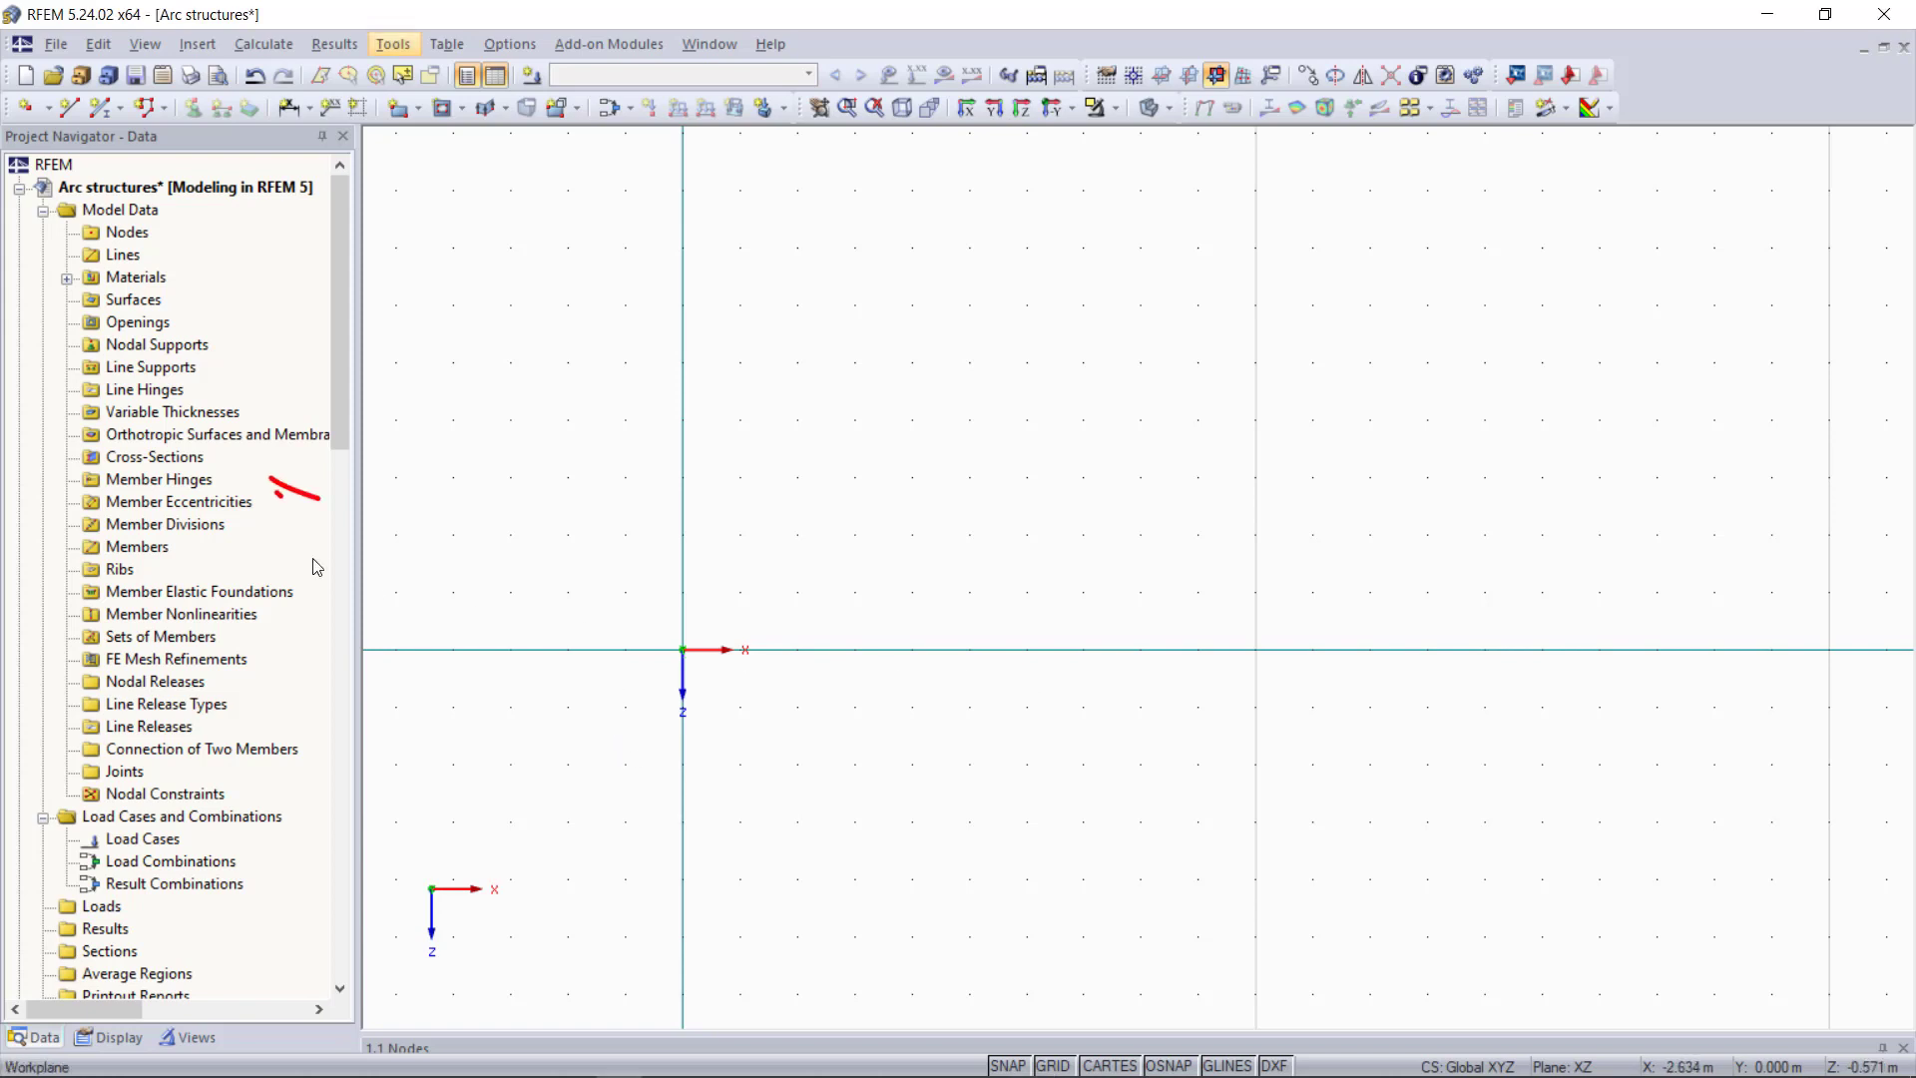
- Create a new IPE 200 cross-section from the rolled I-sections library in Steel S 235
{"action": "right_click", "coordinate": [168, 458]}
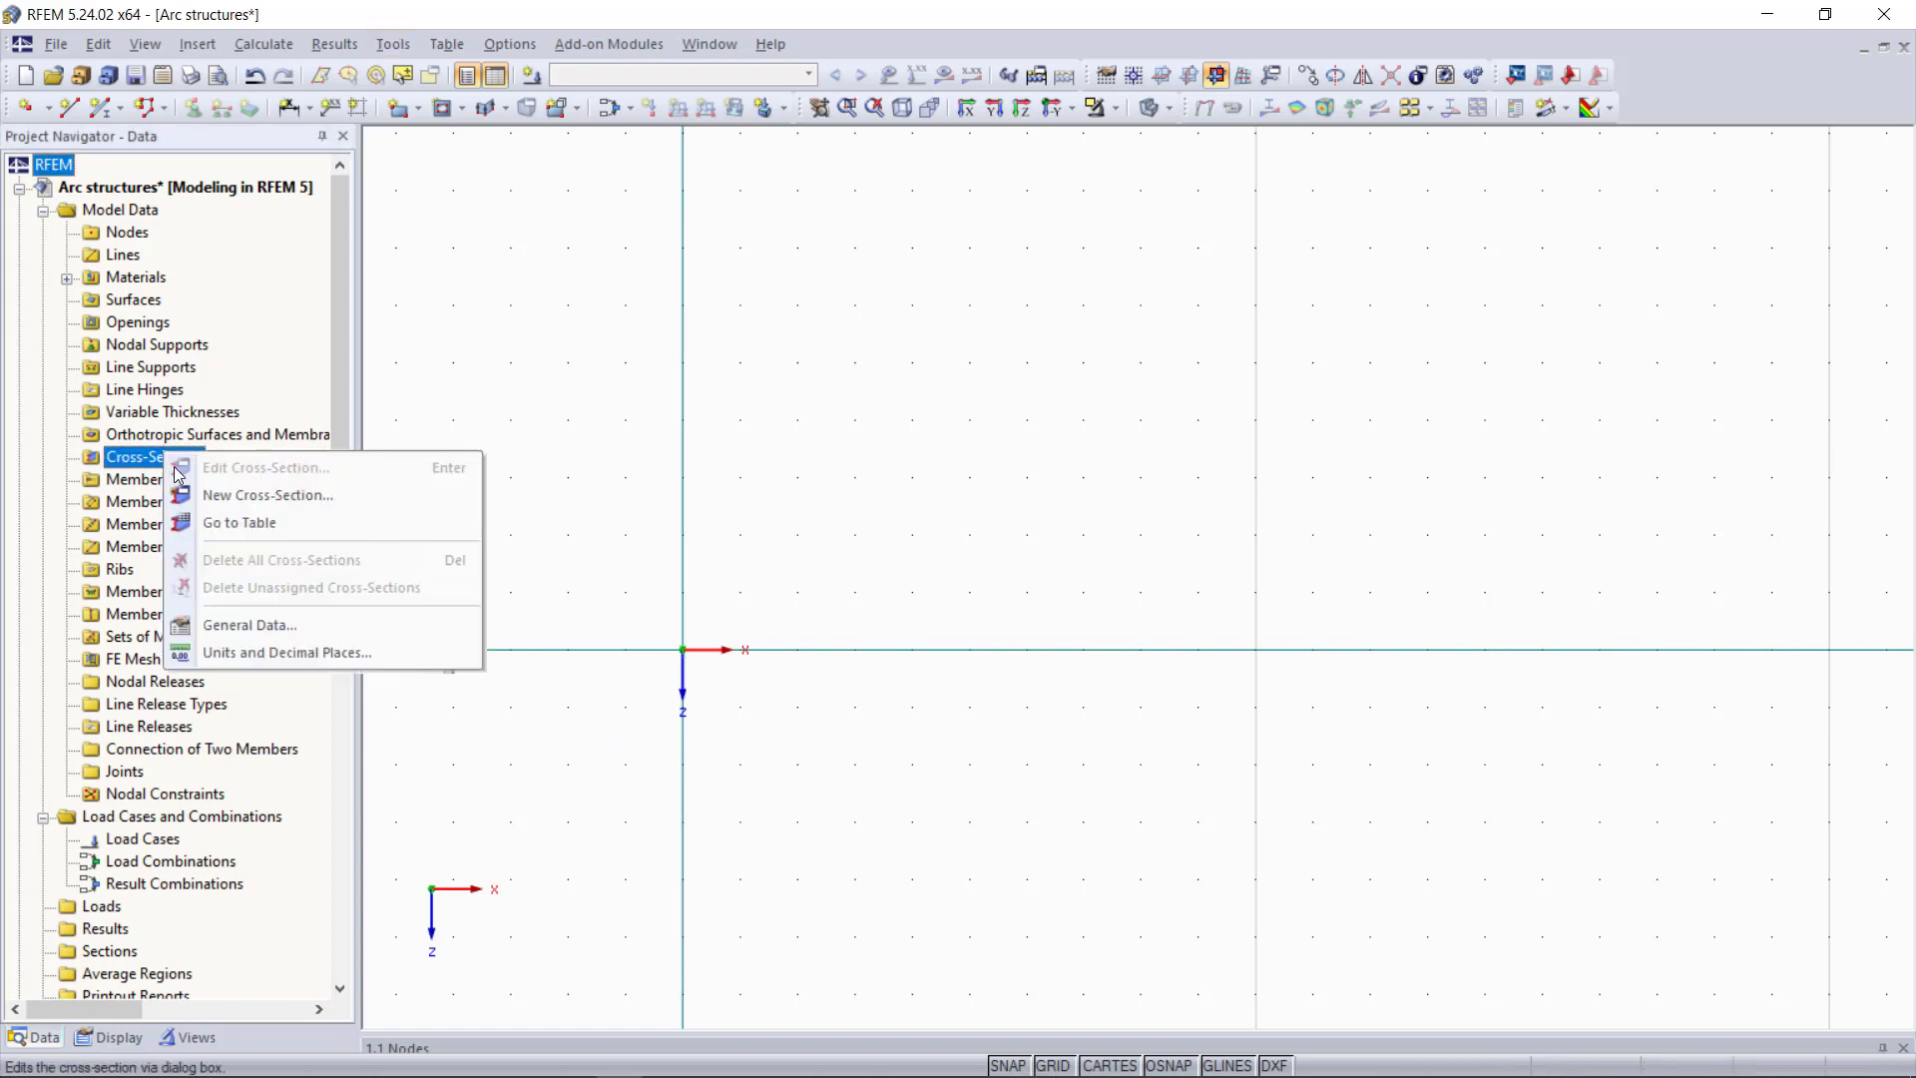
{"action": "left_click", "coordinate": [232, 496]}
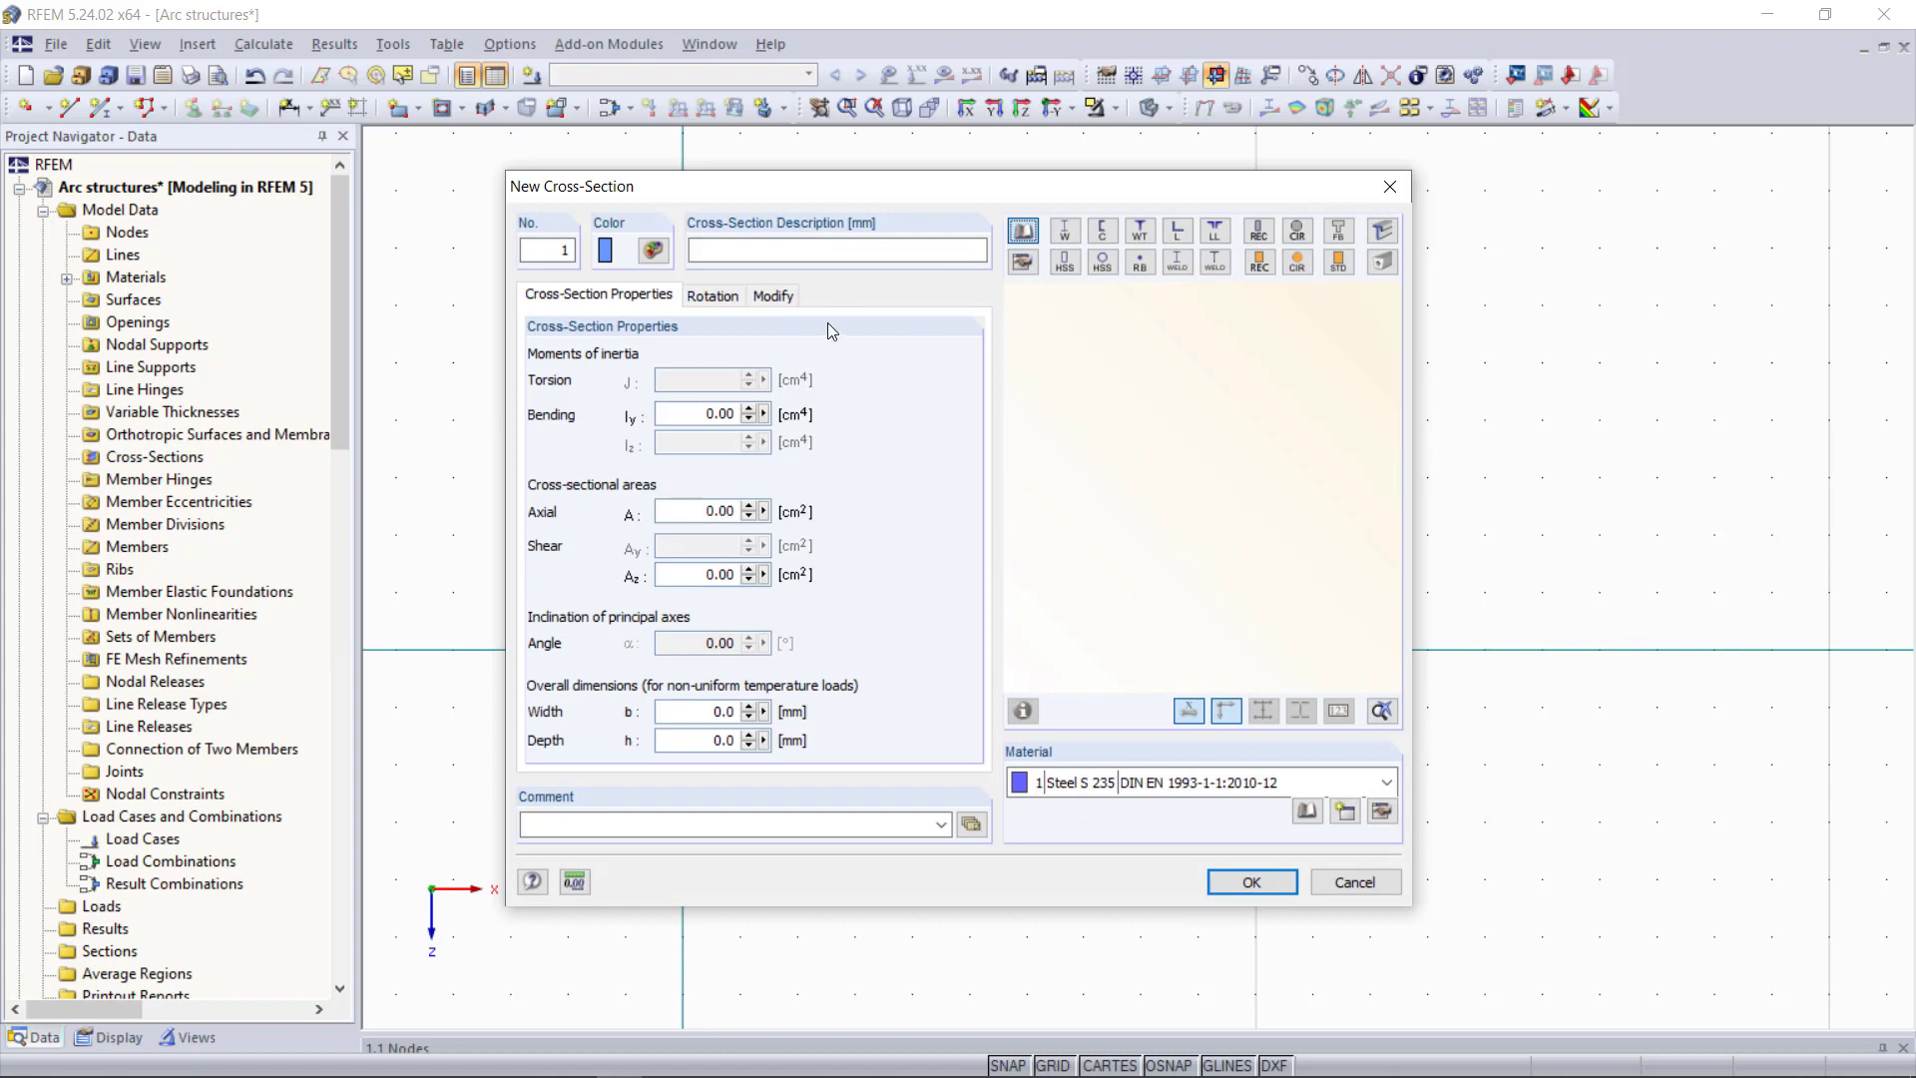
{"action": "left_click", "coordinate": [541, 305]}
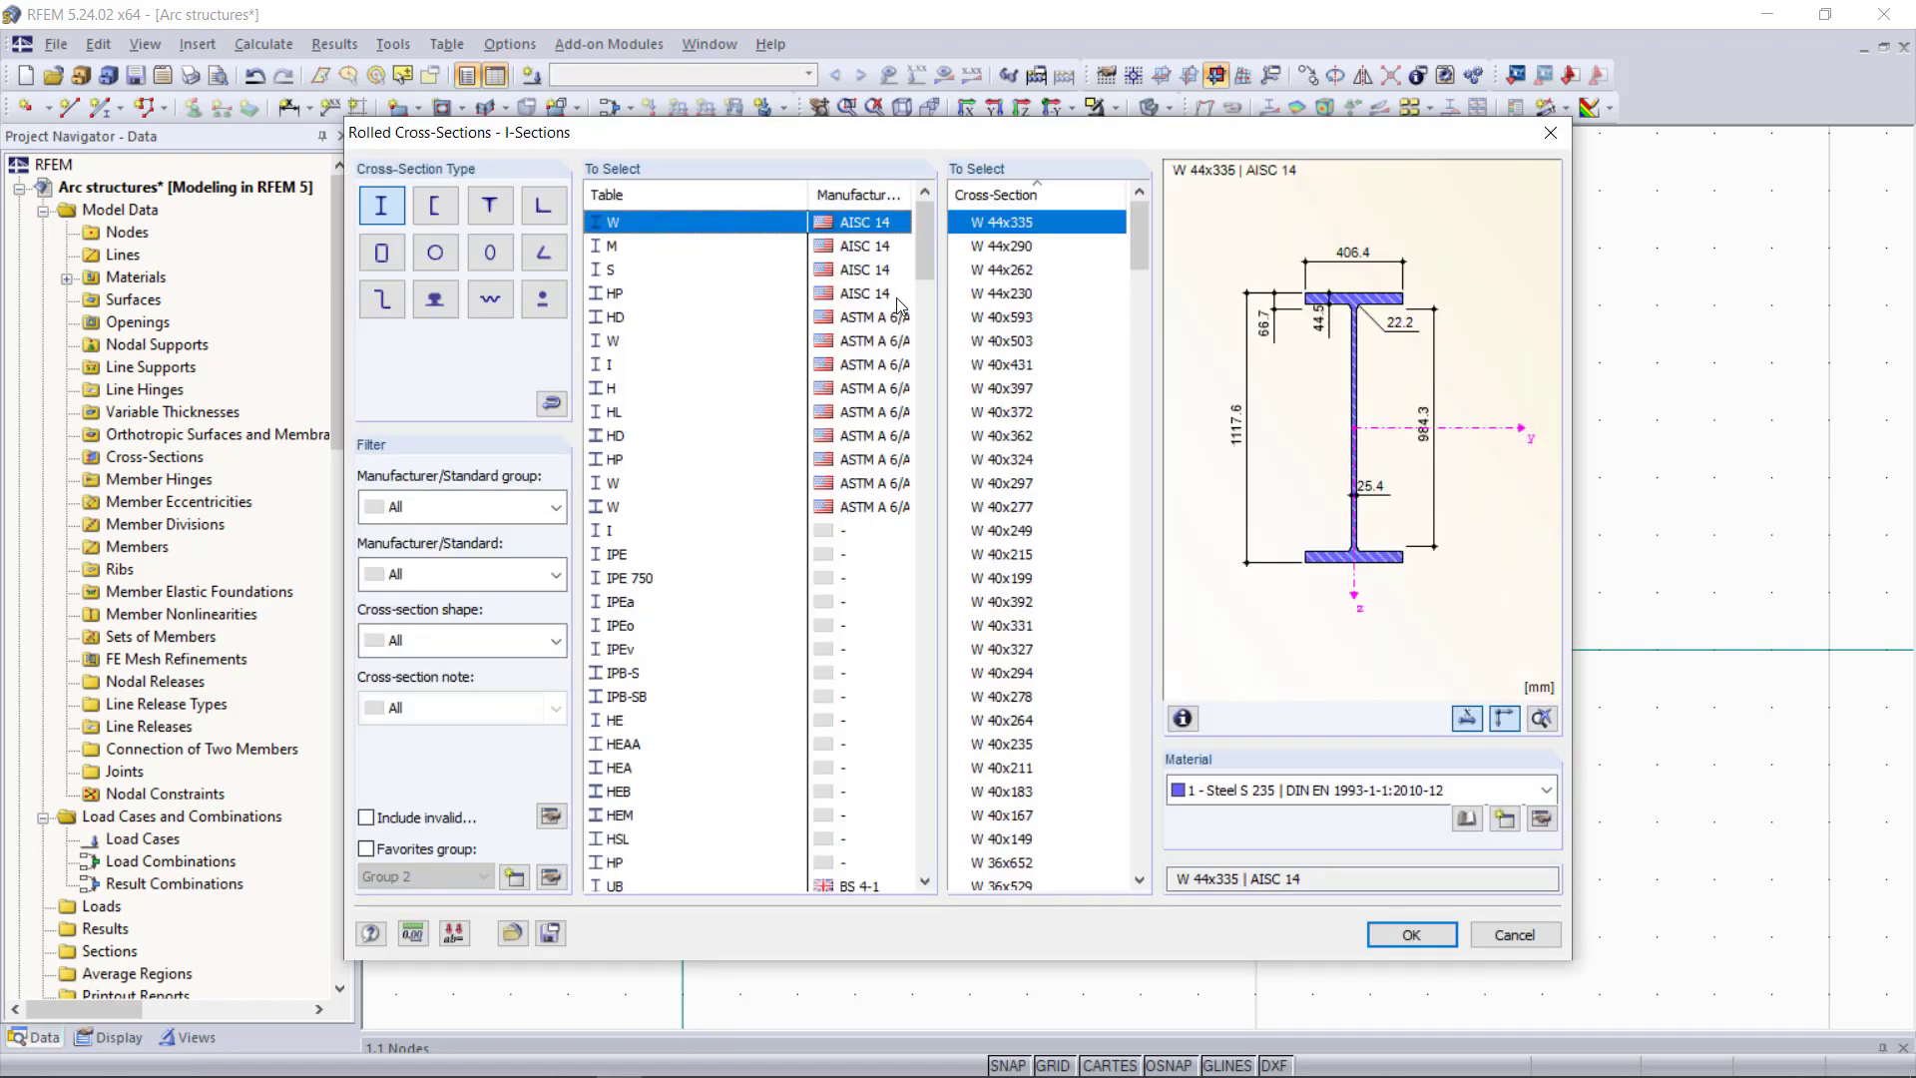
{"action": "left_click", "coordinate": [637, 555]}
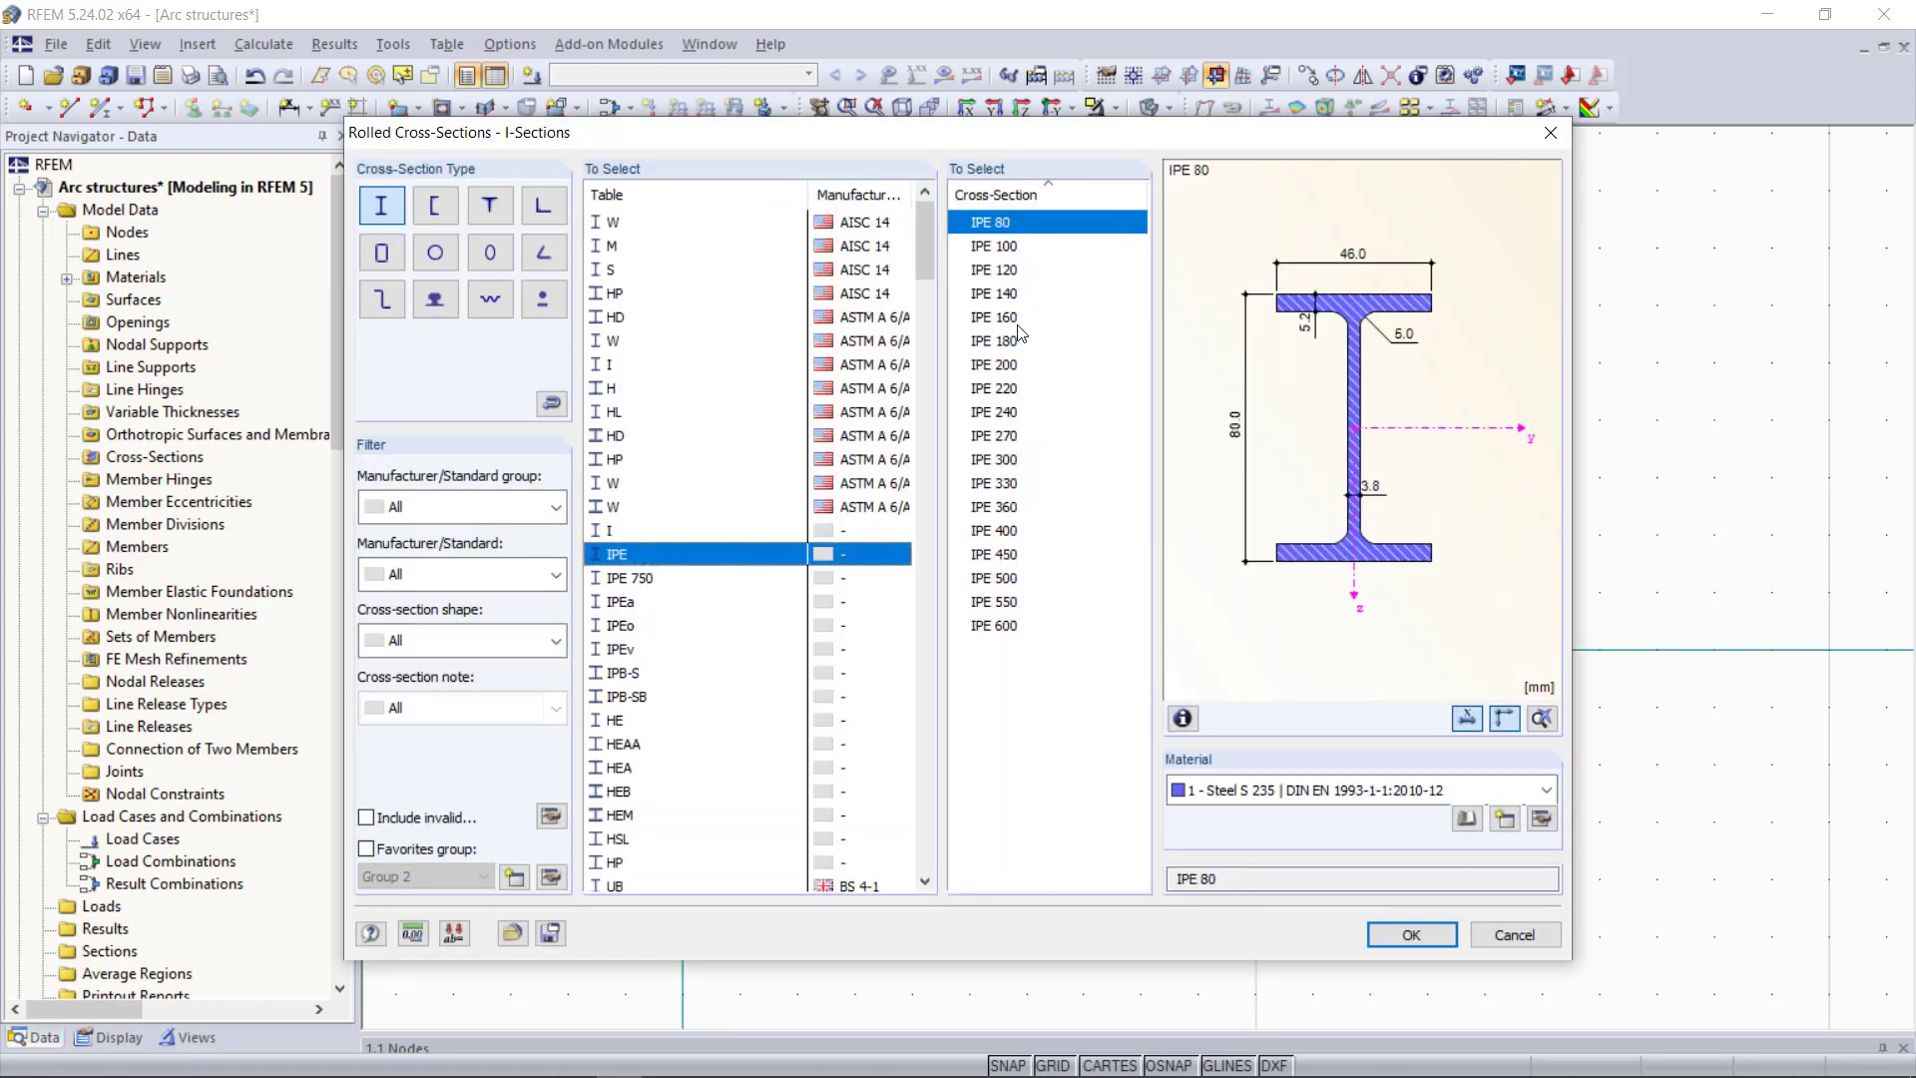
{"action": "left_click", "coordinate": [1012, 364]}
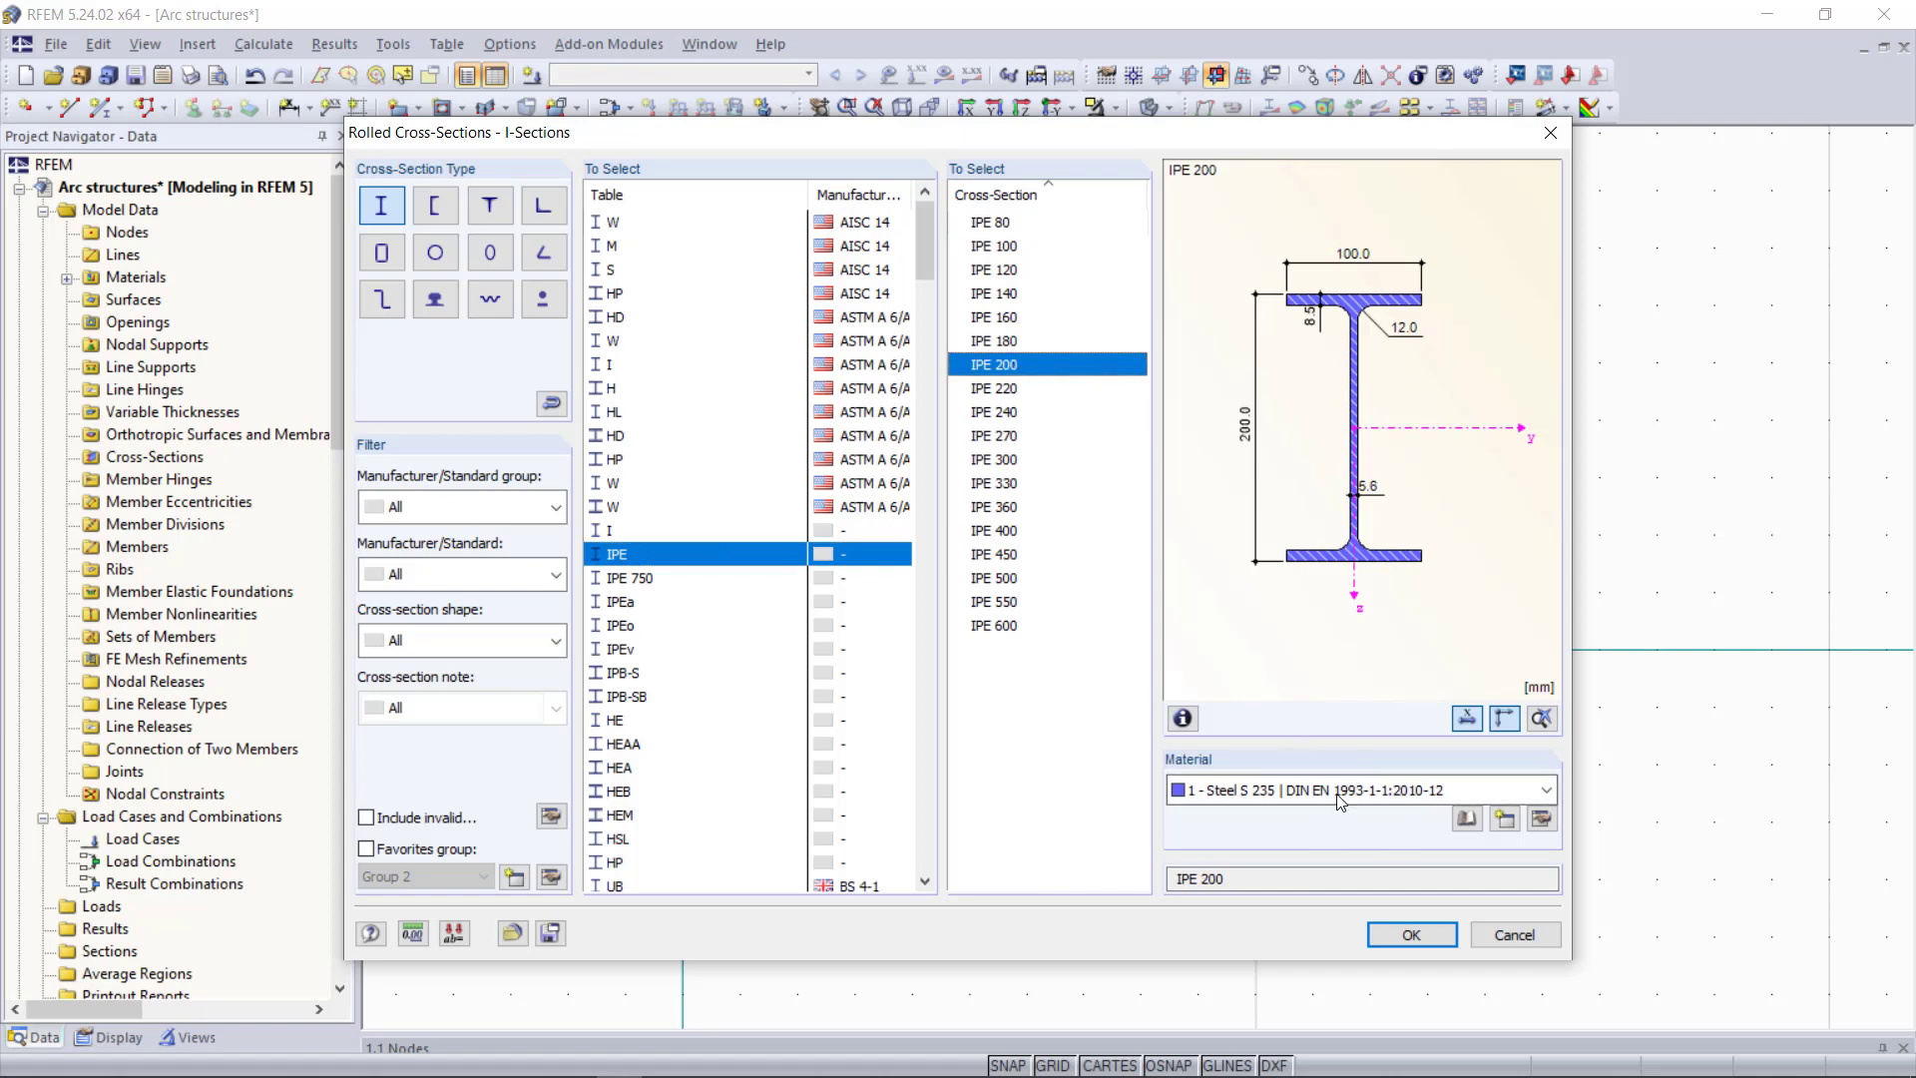
{"action": "left_click", "coordinate": [1417, 933]}
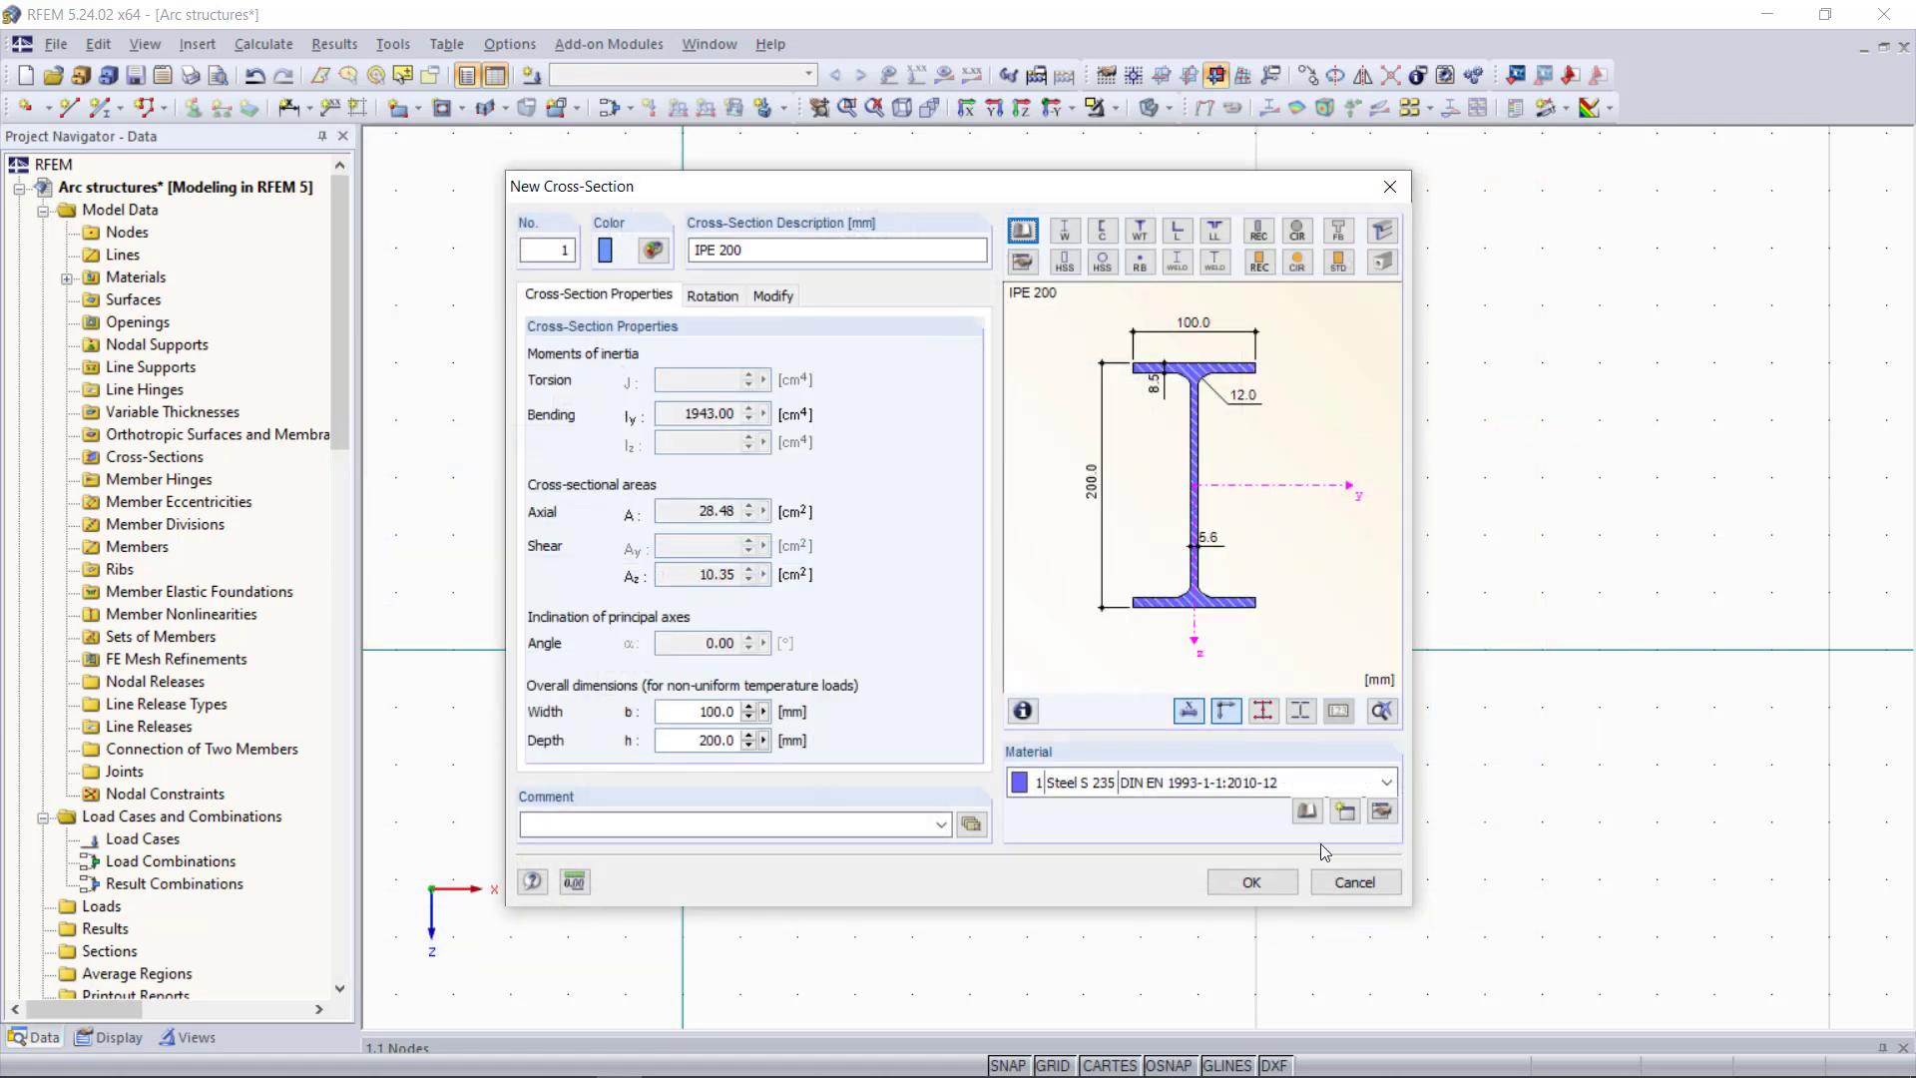
{"action": "left_click", "coordinate": [1253, 881]}
- Start generating a parabolic member arc, placing node A at the origin, B at X 6 m and C at X 3 m, Z -3 m
{"action": "left_click", "coordinate": [394, 47]}
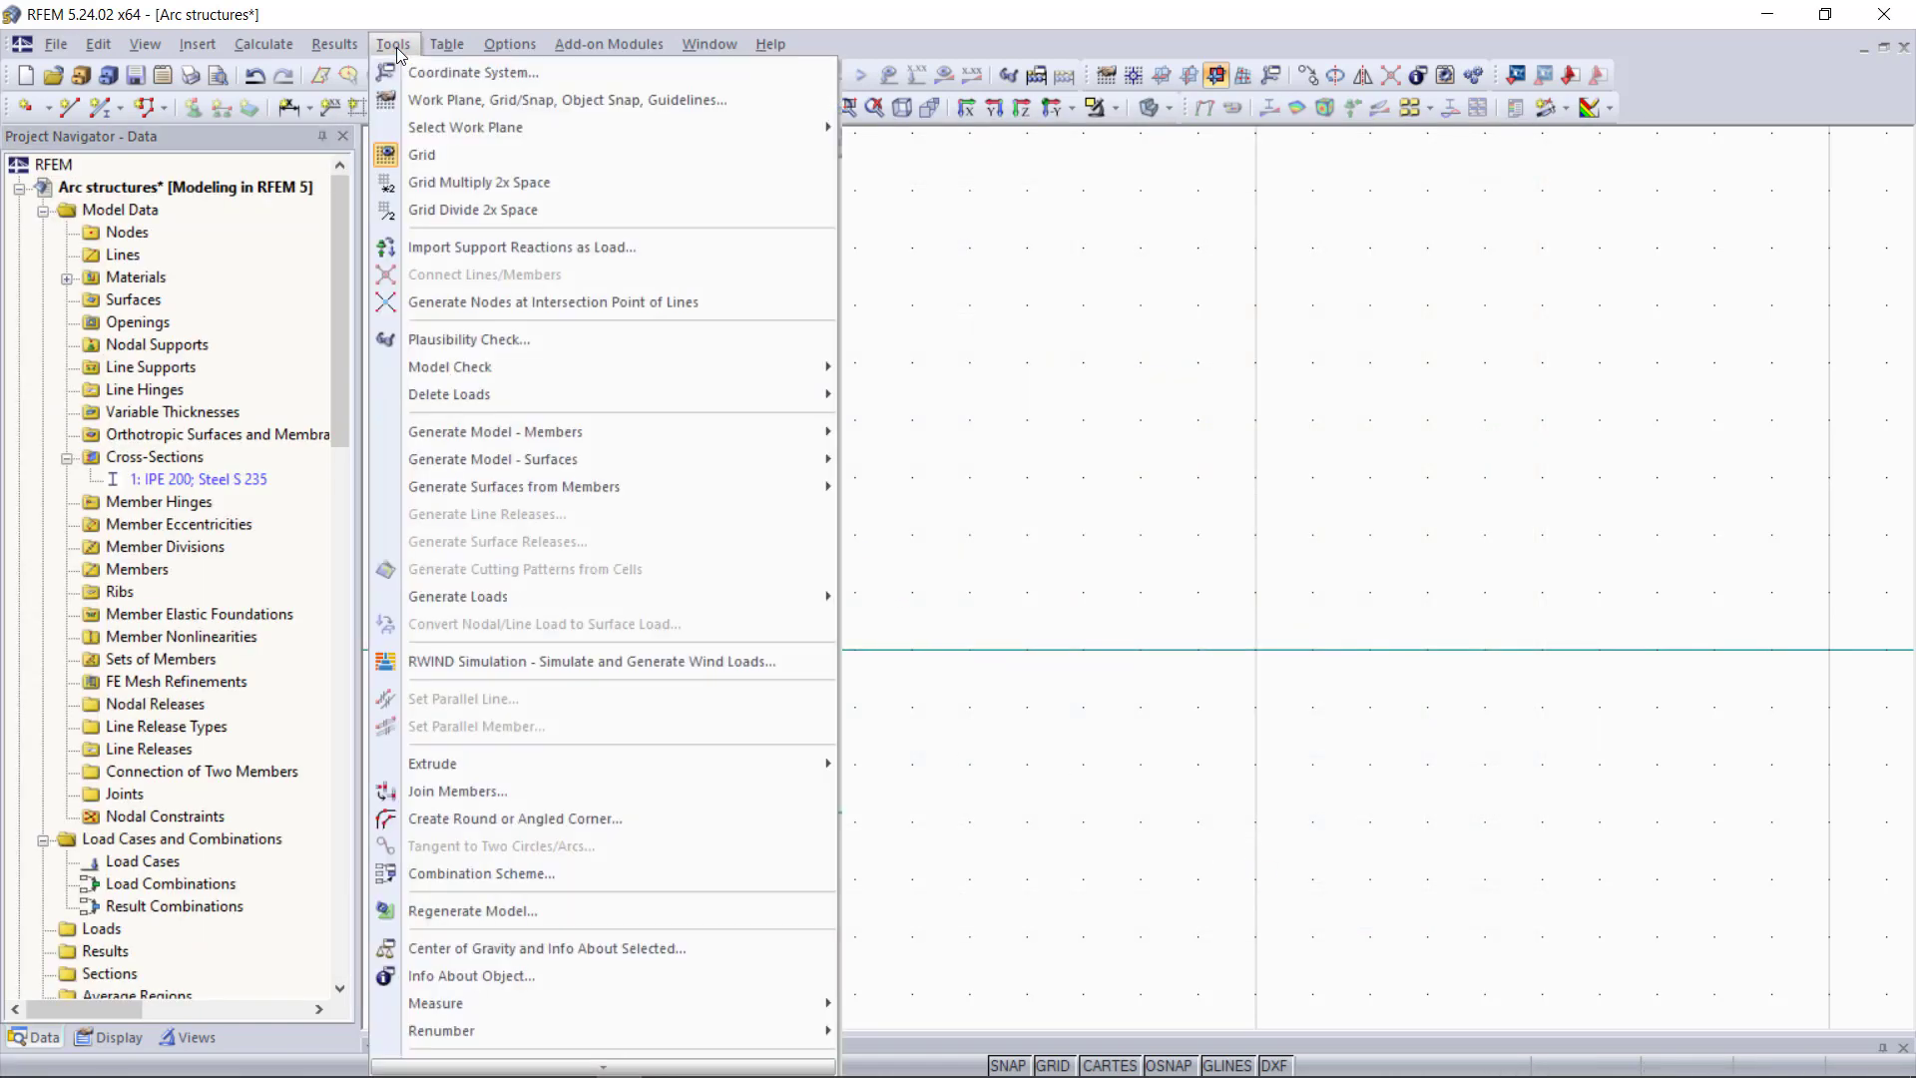
{"action": "mouse_move", "coordinate": [738, 433]}
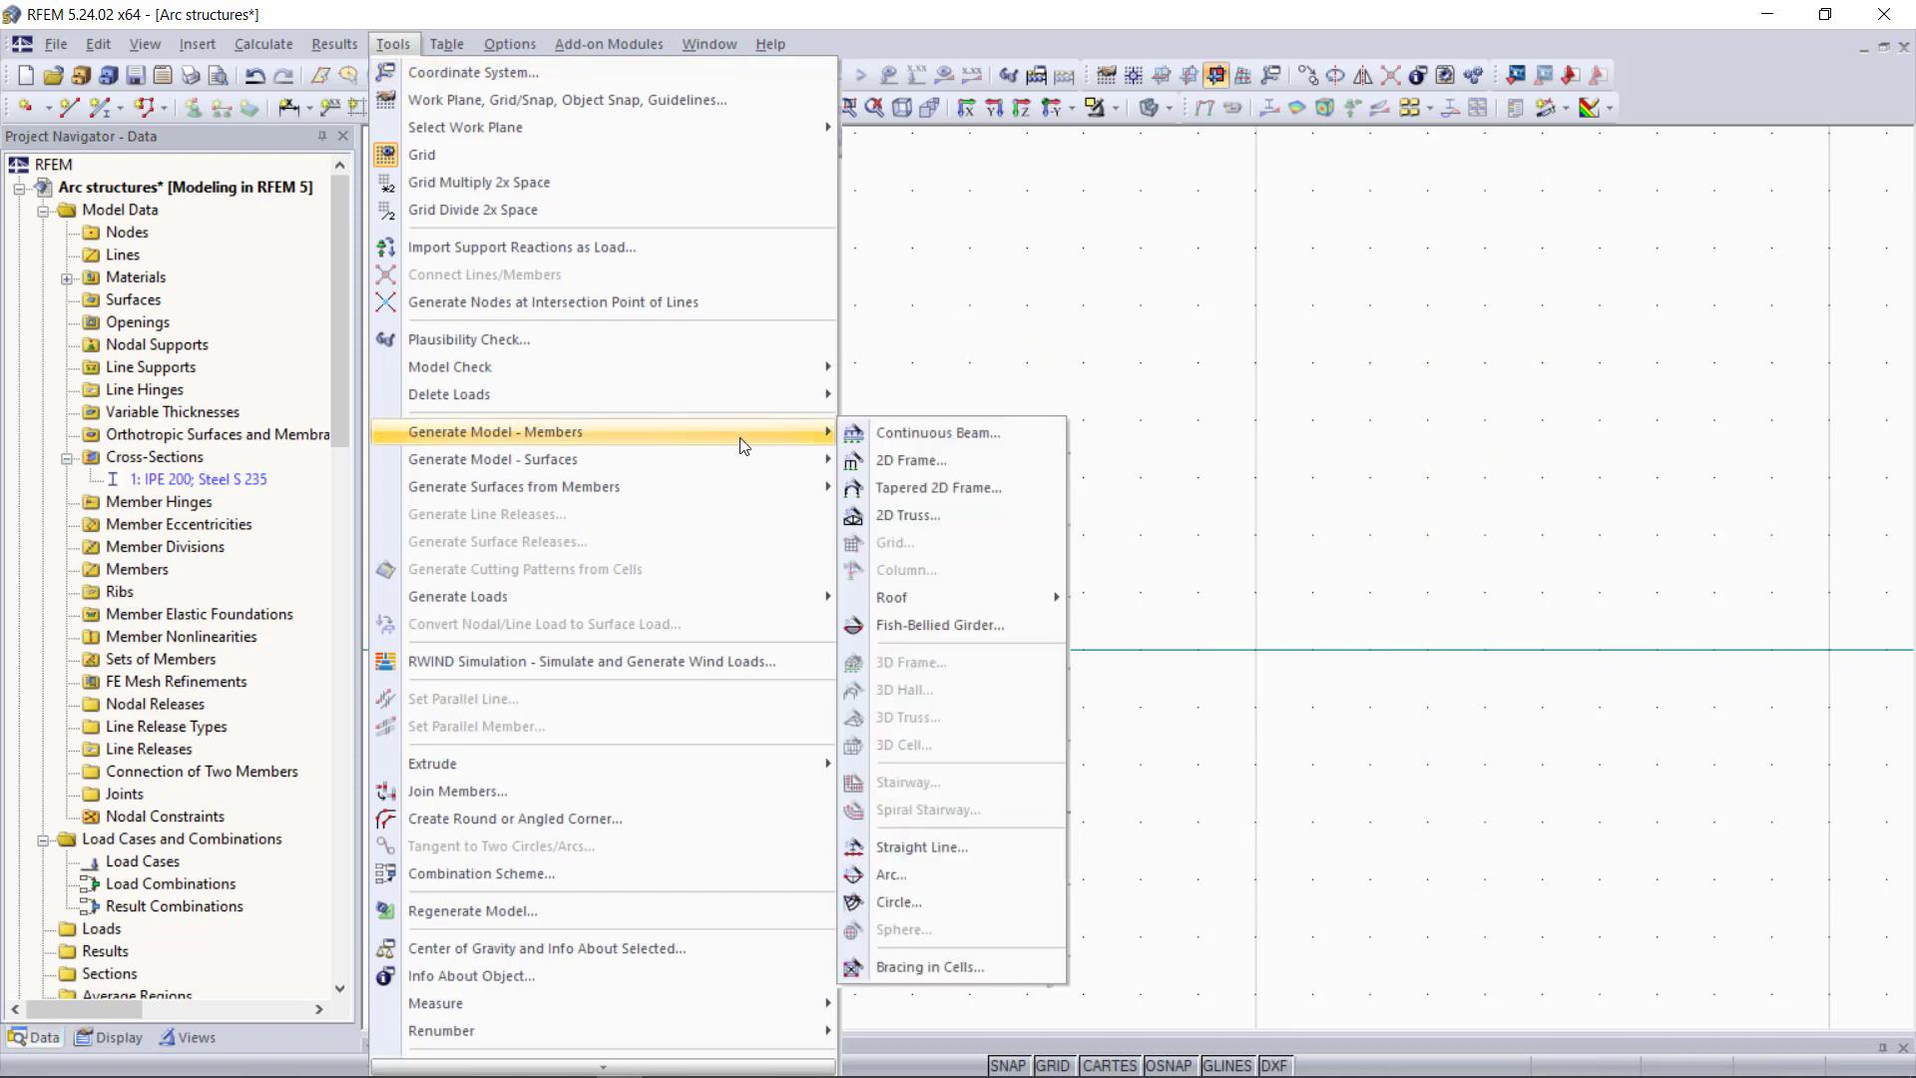
{"action": "left_click", "coordinate": [998, 874]}
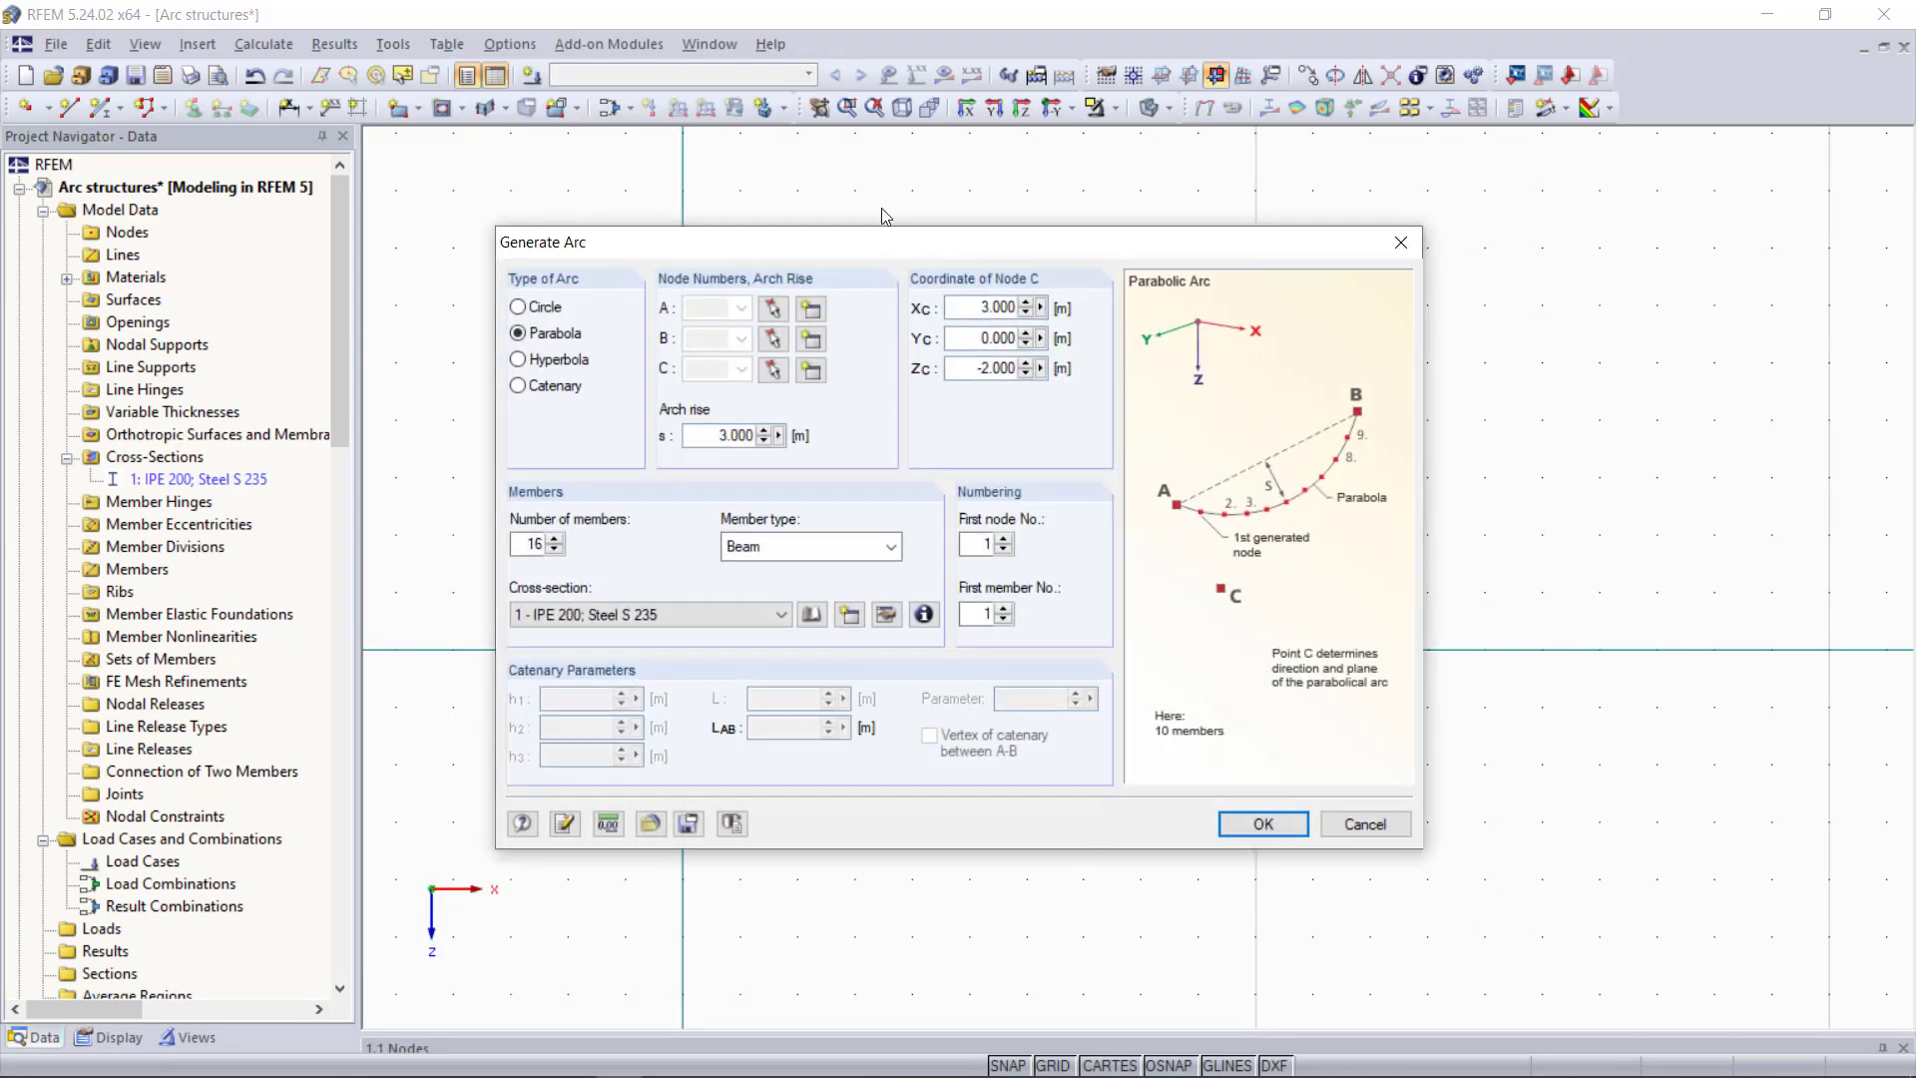
{"action": "left_click_drag", "start_coordinate": [889, 243], "coordinate": [1027, 207]}
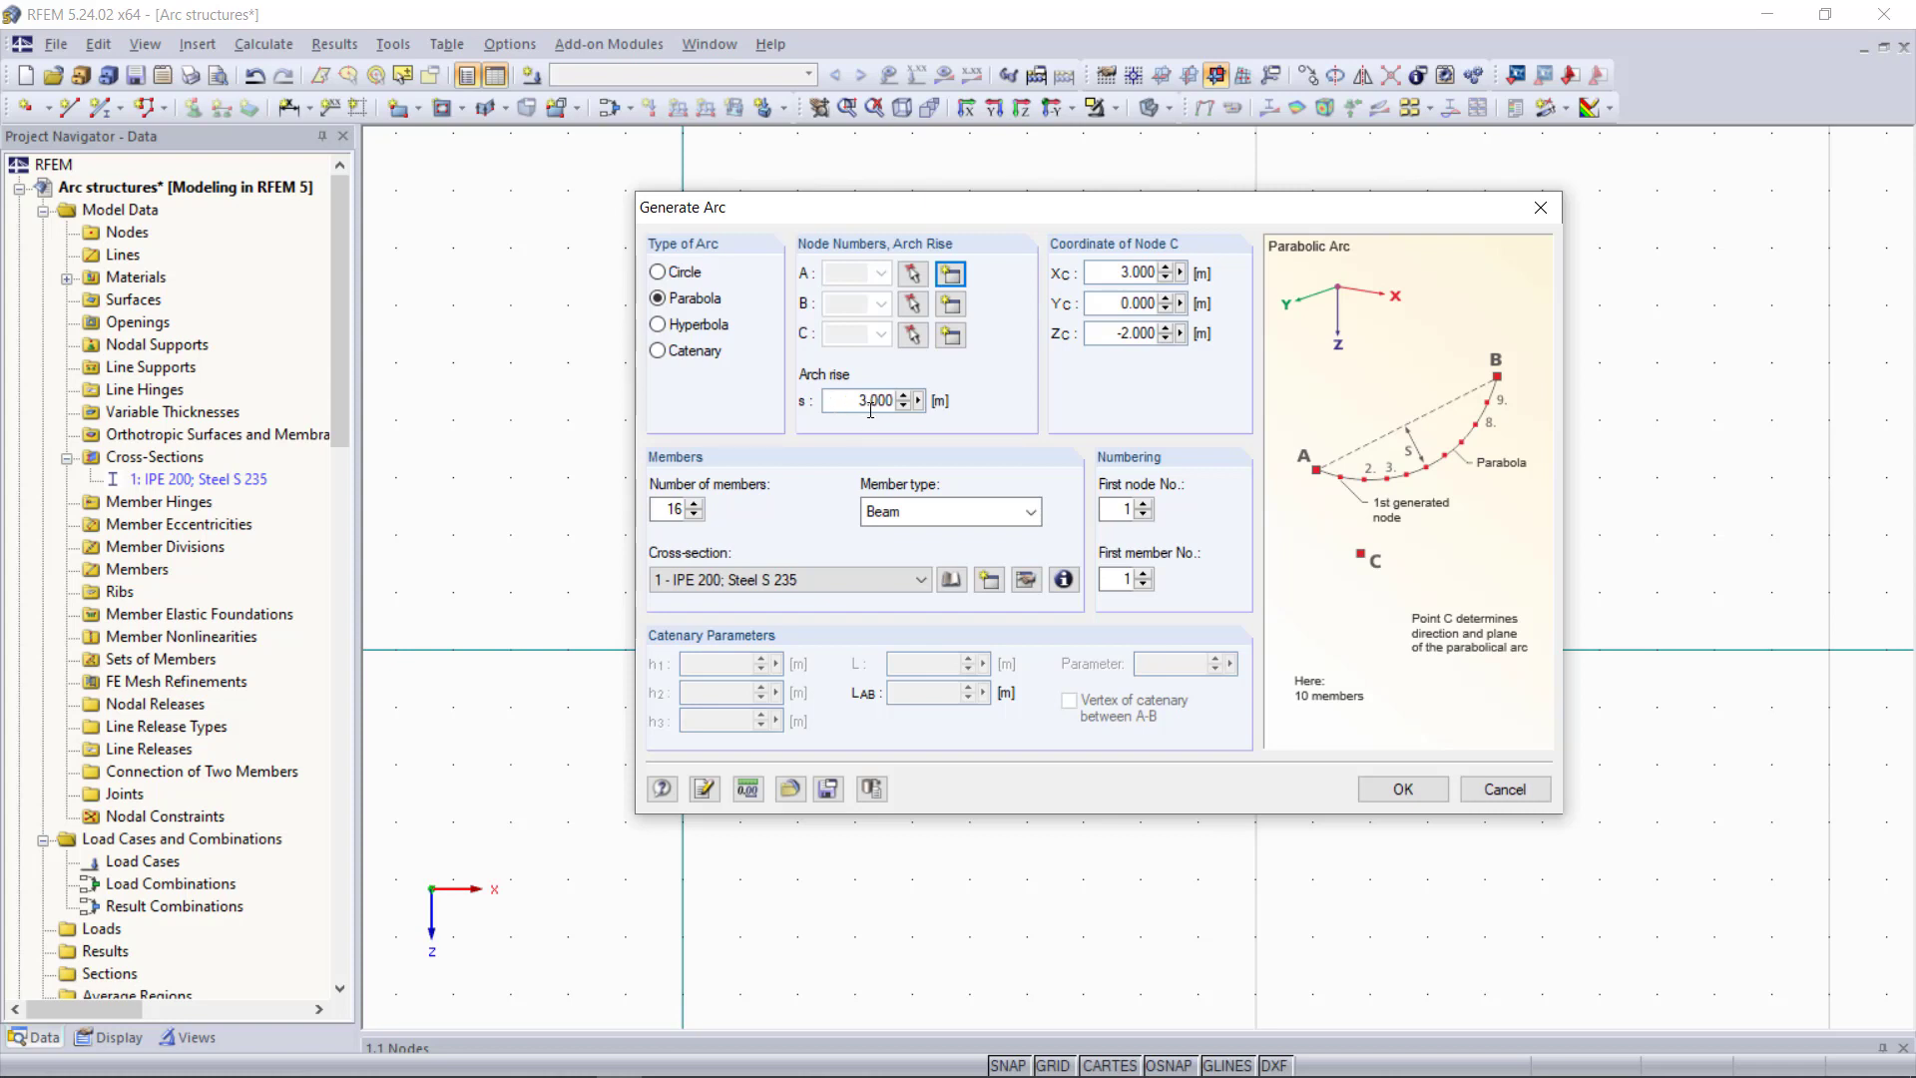
{"action": "left_click", "coordinate": [949, 283]}
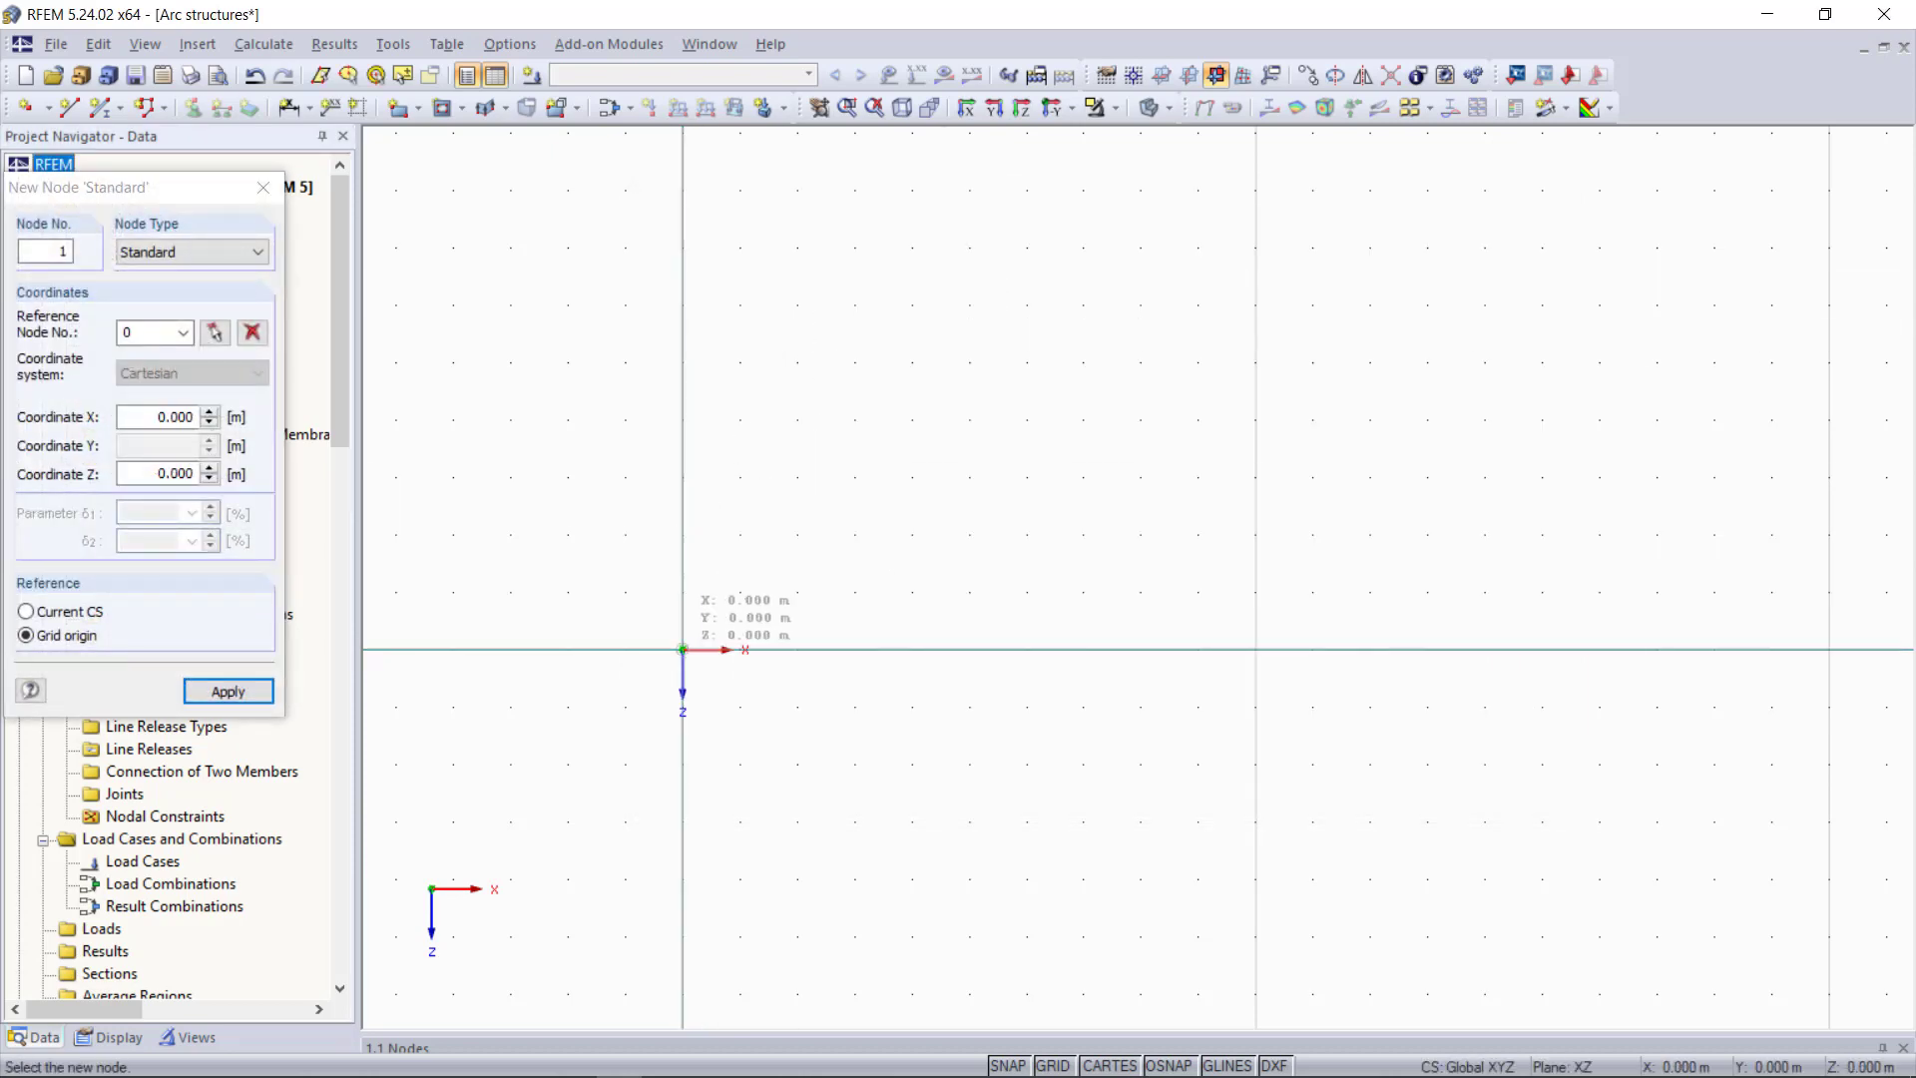
{"action": "left_click", "coordinate": [682, 649]}
{"action": "left_click", "coordinate": [949, 305]}
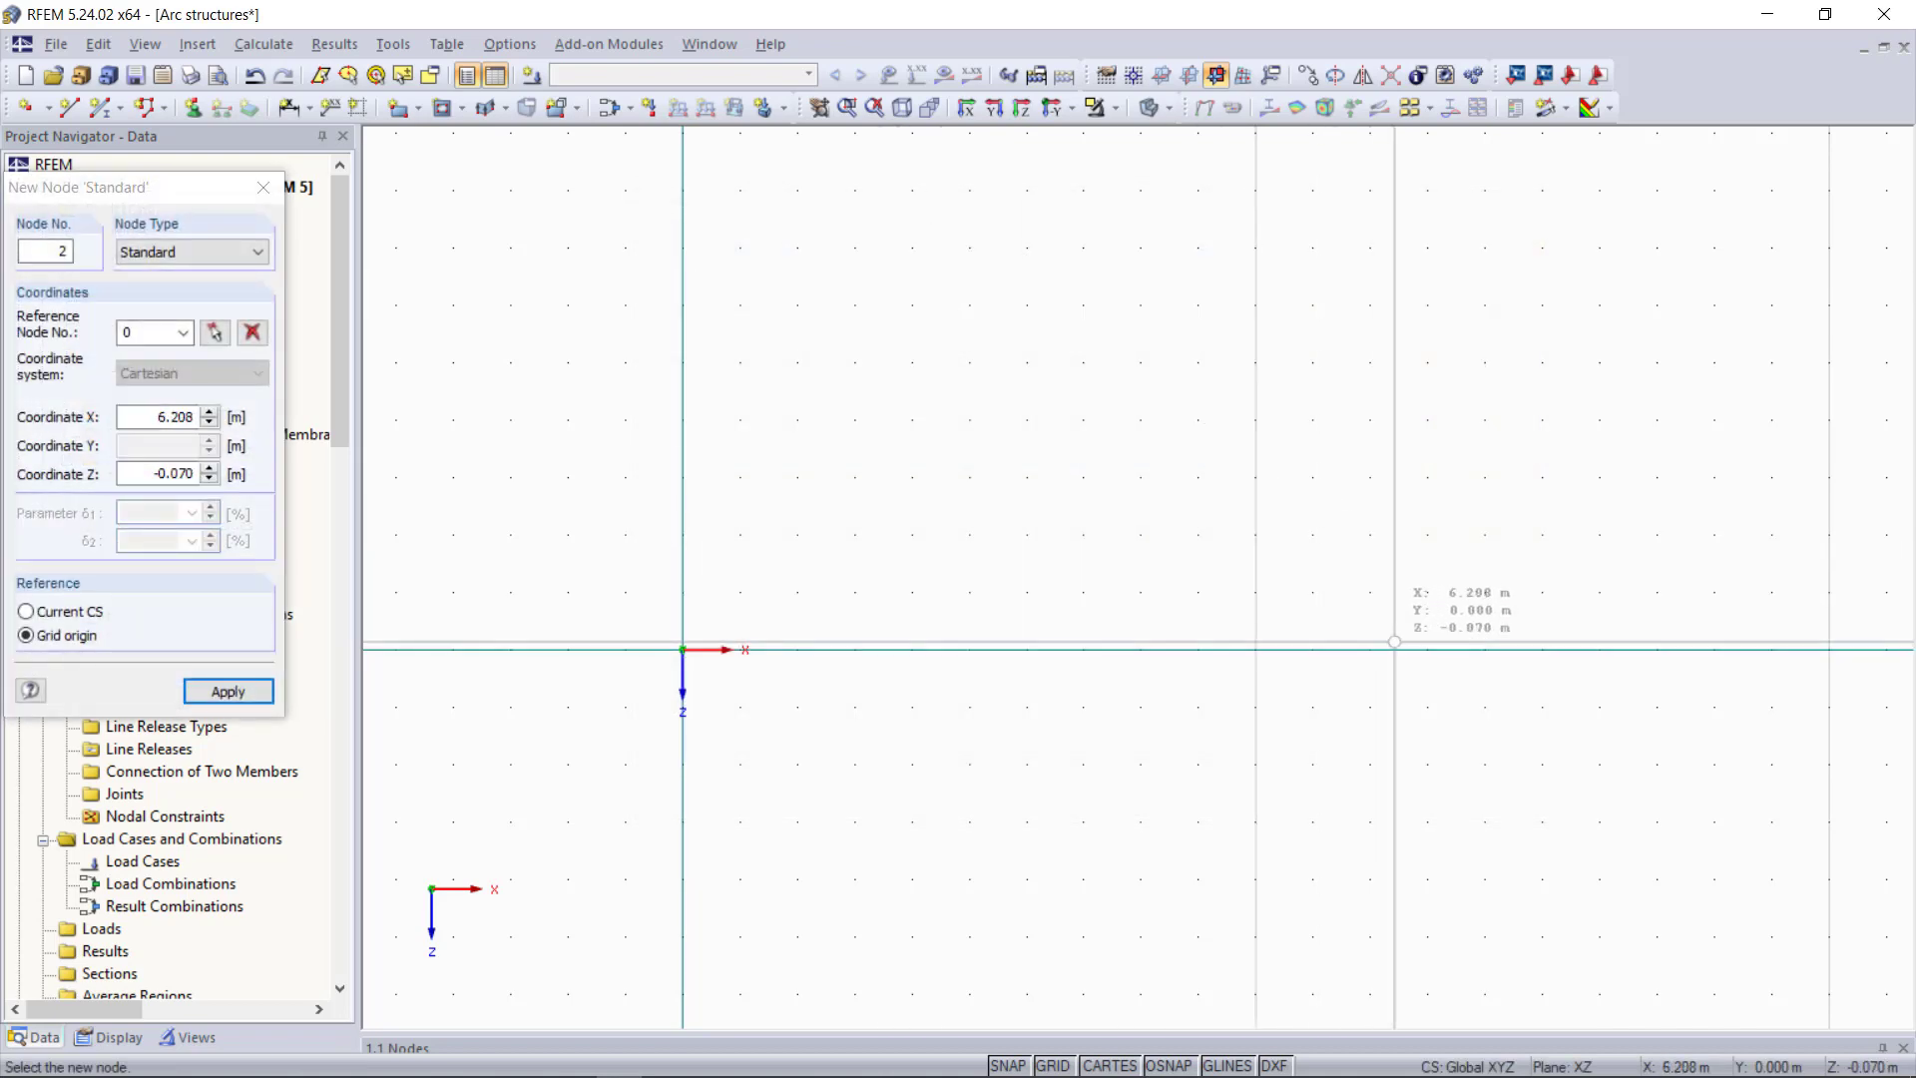
{"action": "left_click", "coordinate": [1370, 649]}
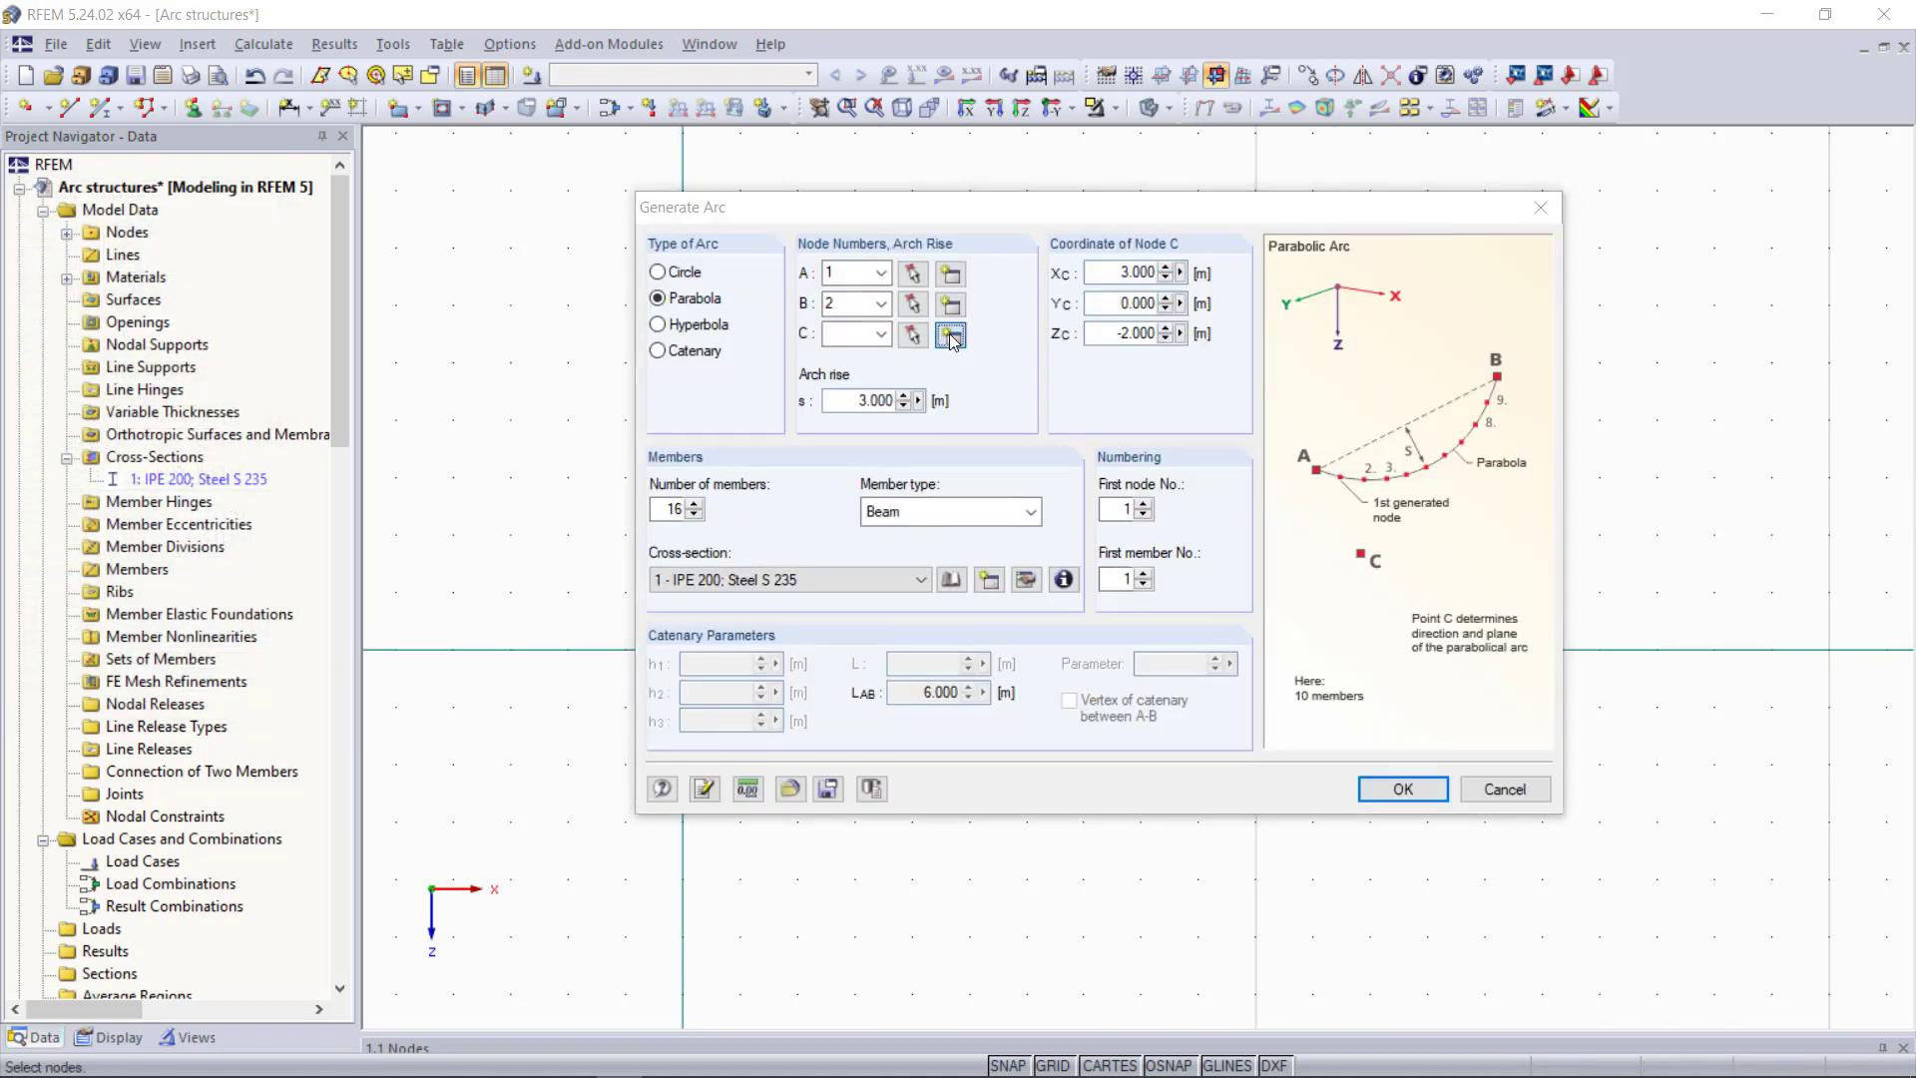
{"action": "left_click", "coordinate": [950, 336]}
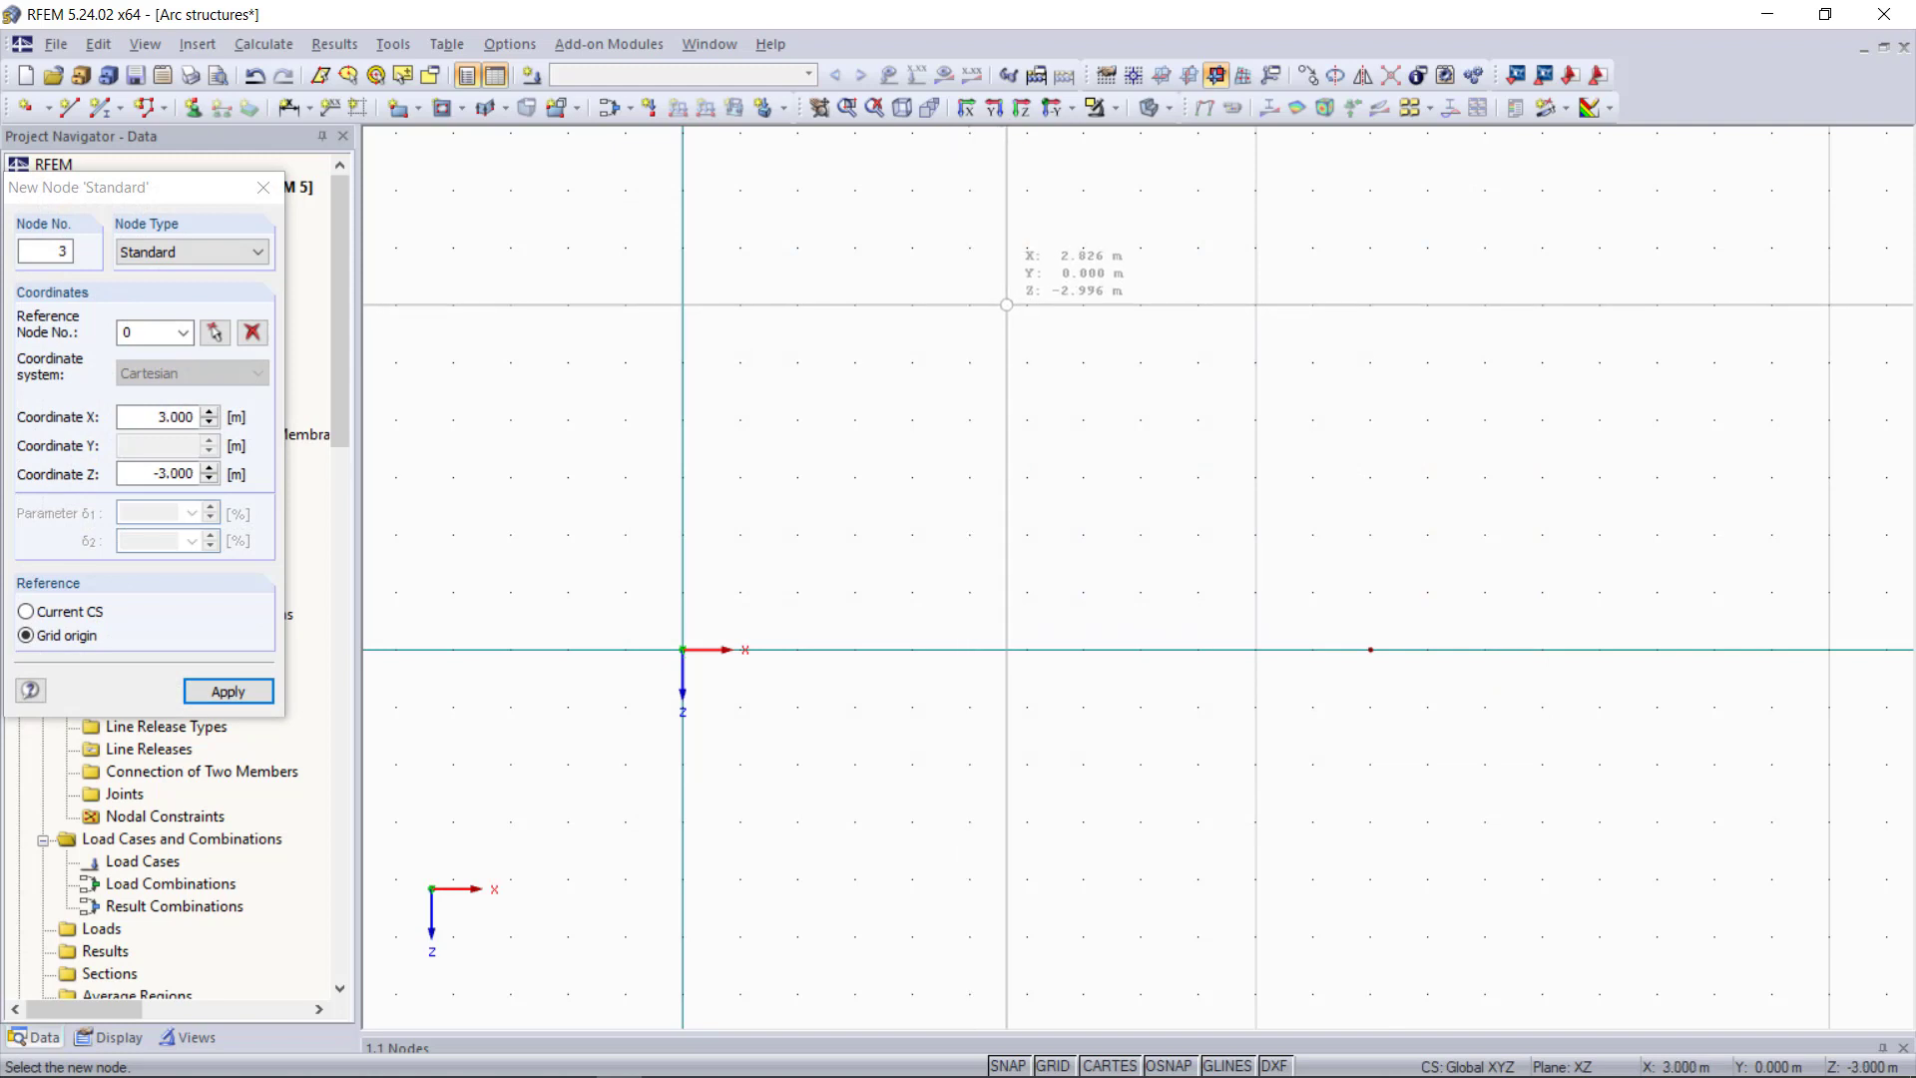
{"action": "left_click", "coordinate": [1026, 304]}
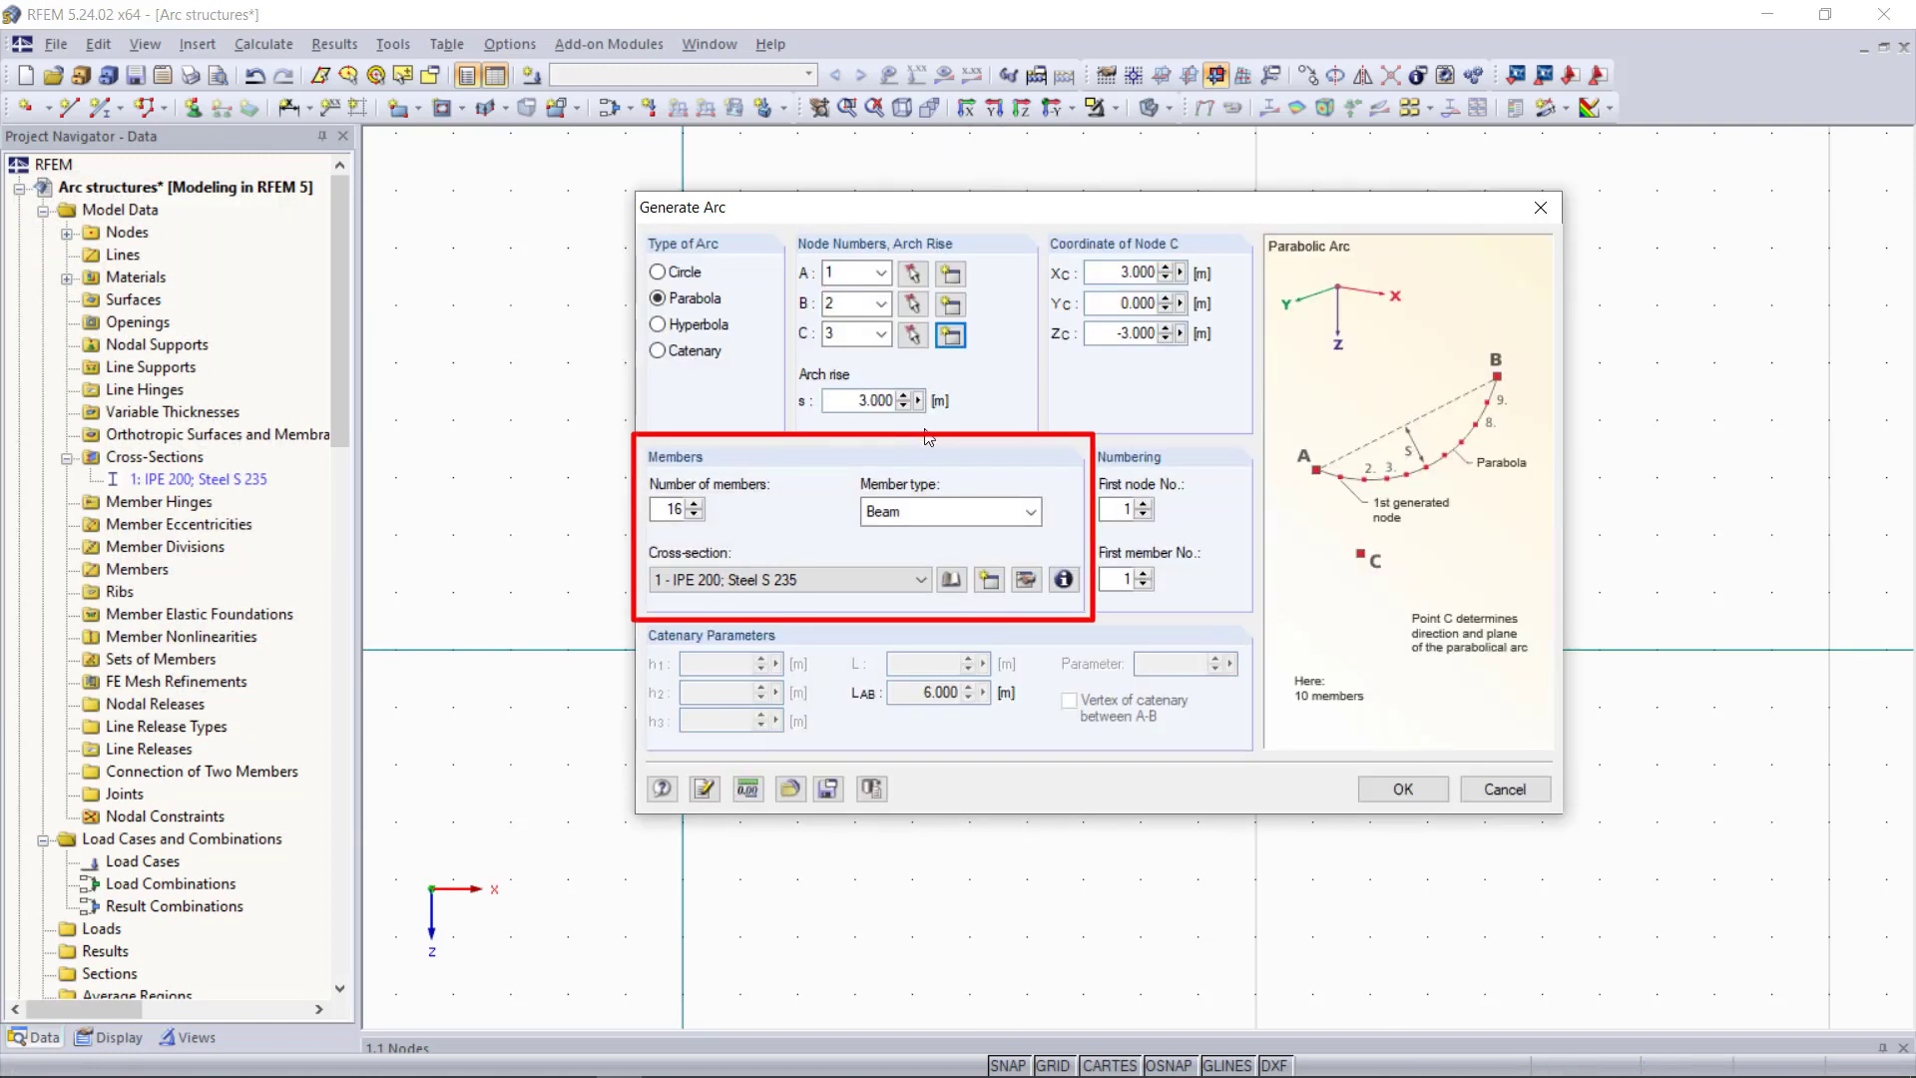
- Generate the parabolic arc from 16 Beam members with the IPE 200 cross-section, accepting the node overwrite
{"action": "left_click_drag", "start_coordinate": [675, 509], "coordinate": [807, 508]}
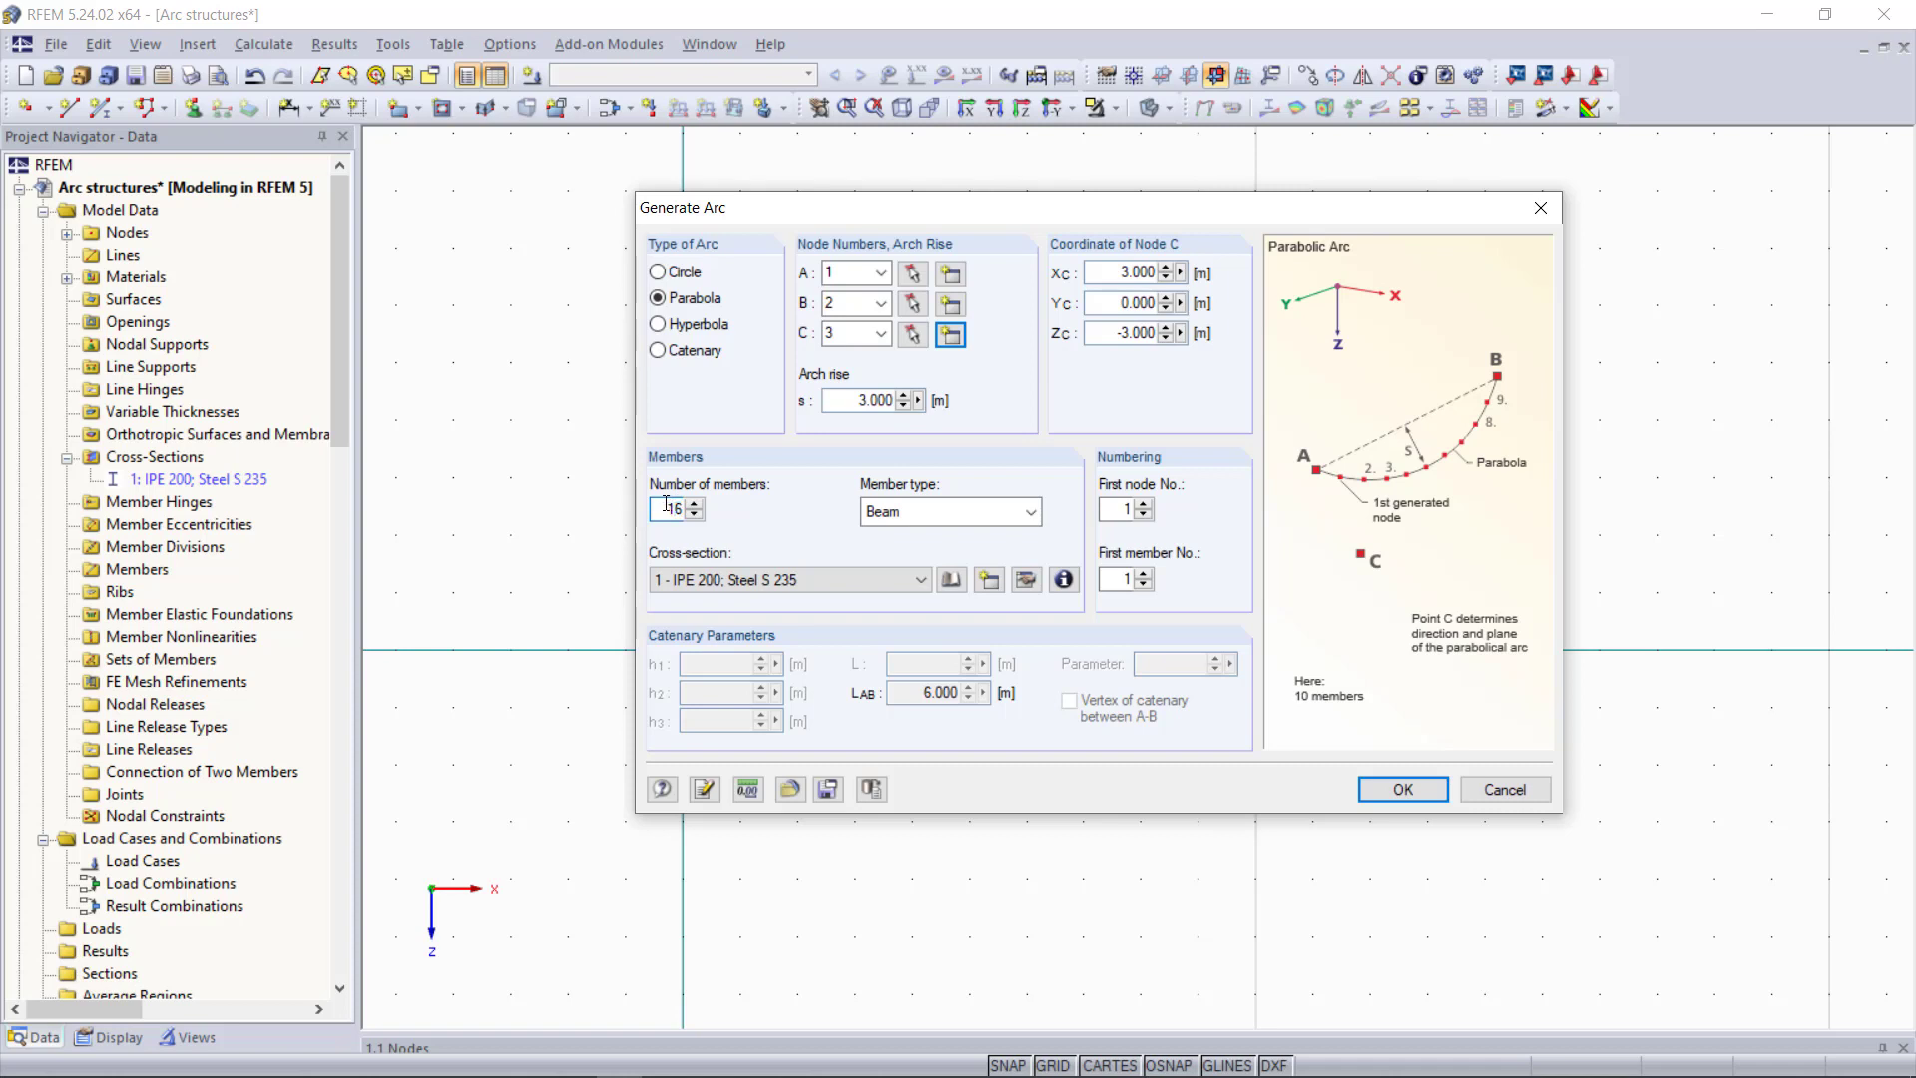
{"action": "left_click_drag", "start_coordinate": [674, 507], "coordinate": [765, 512]}
{"action": "left_click", "coordinate": [878, 513]}
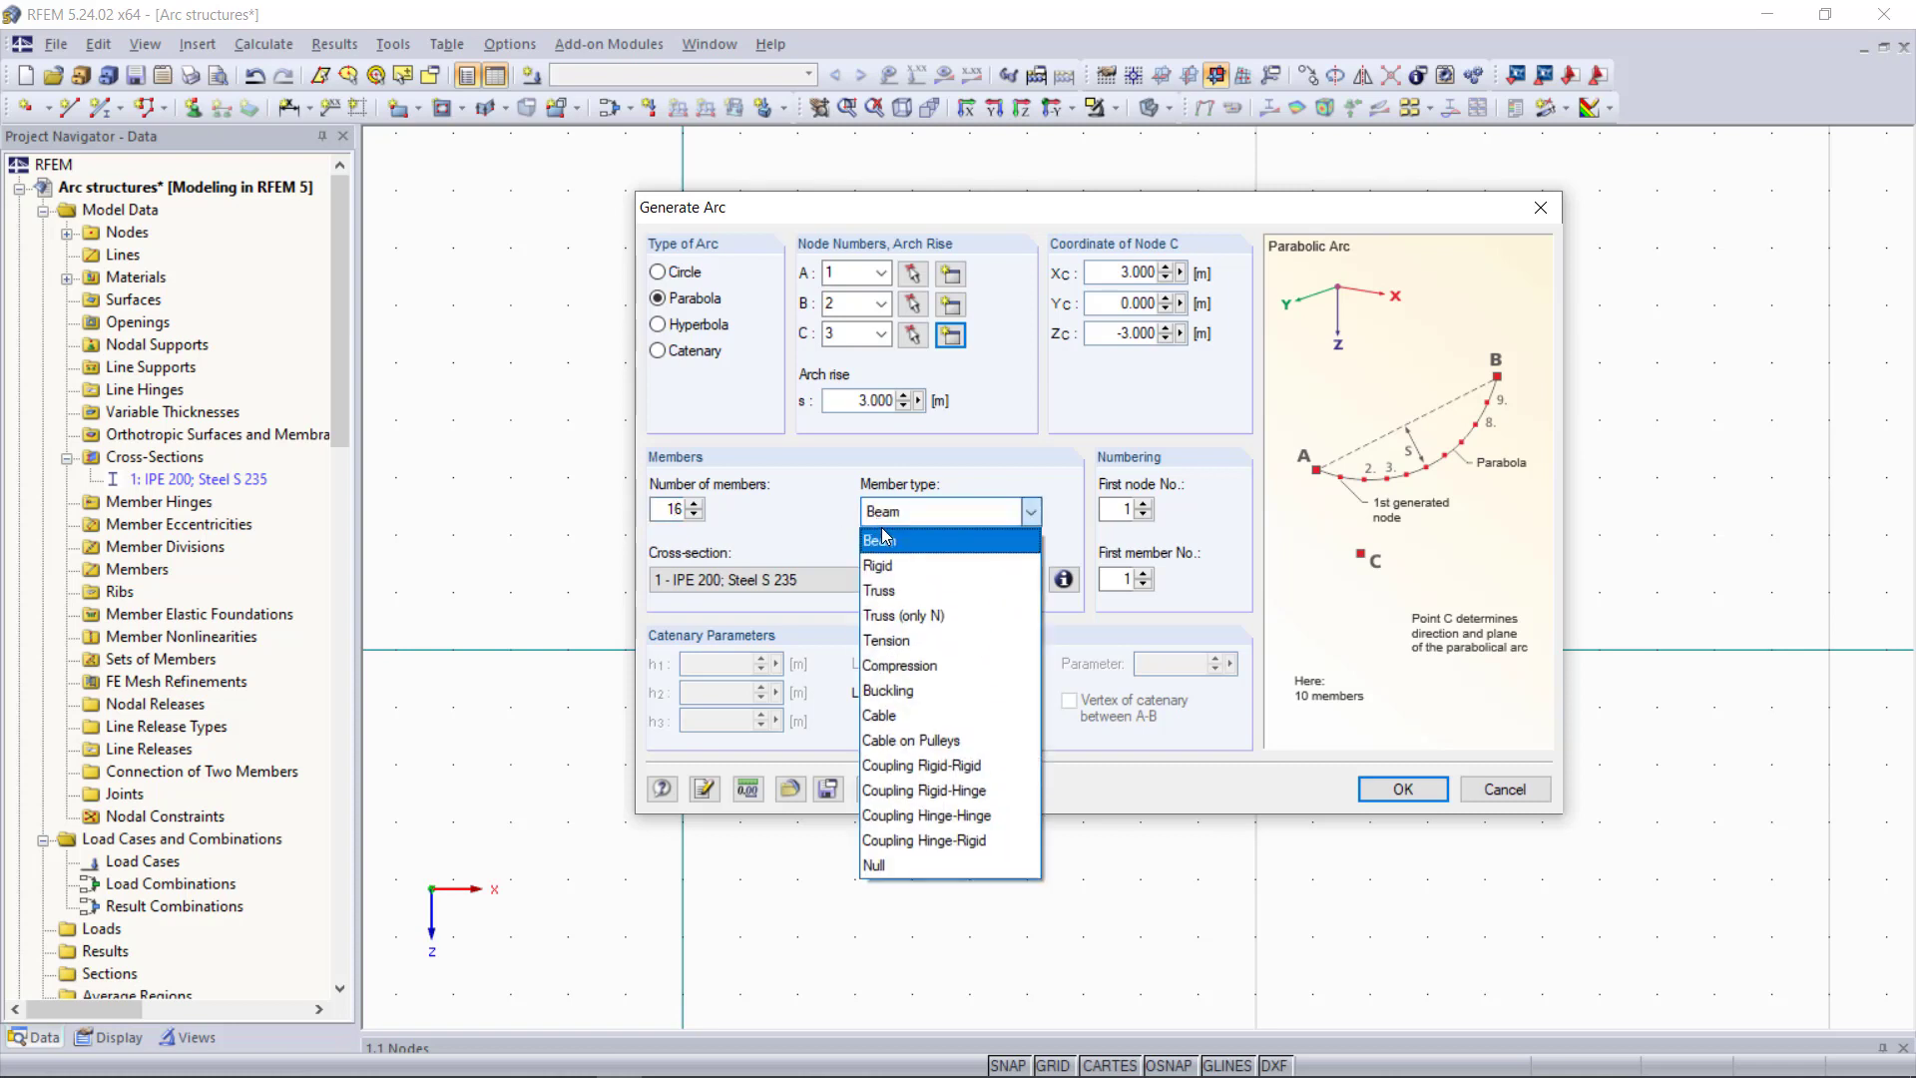
{"action": "left_click", "coordinate": [882, 539]}
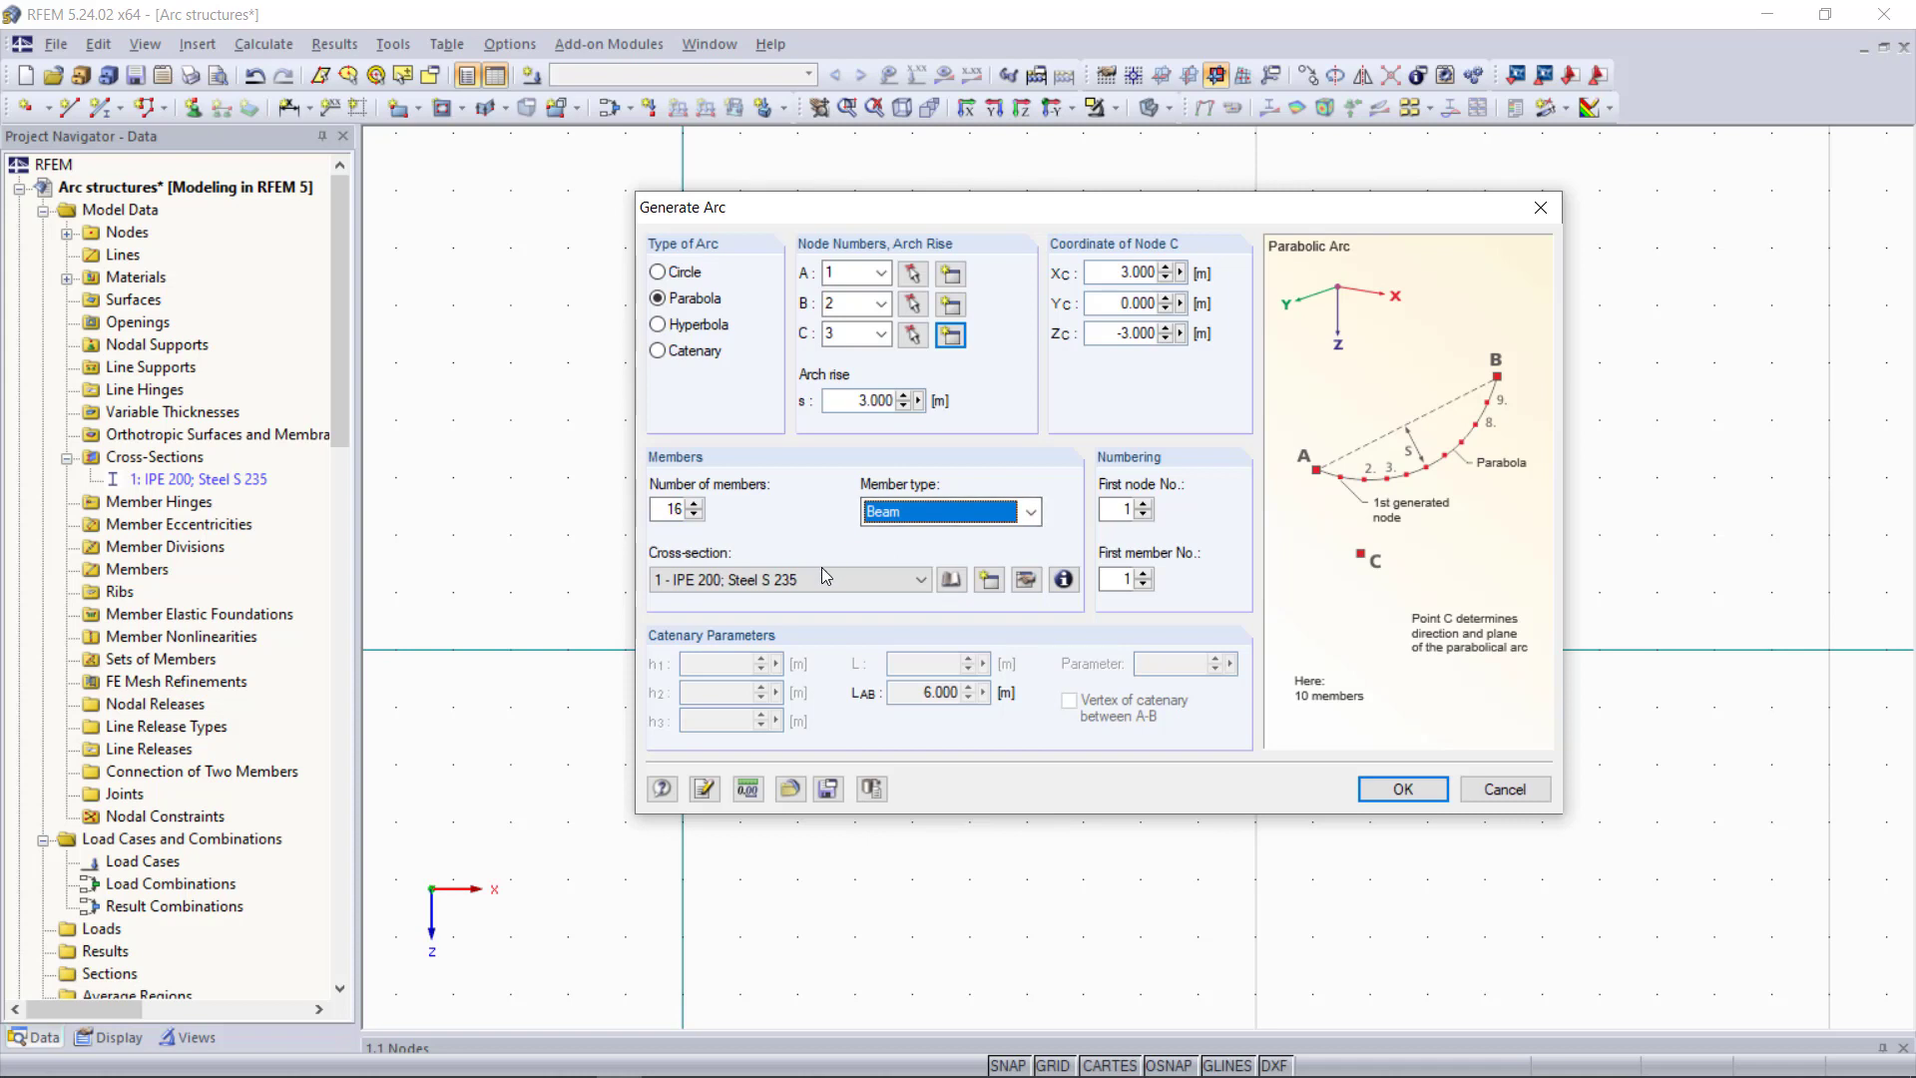
{"action": "left_click", "coordinate": [707, 589]}
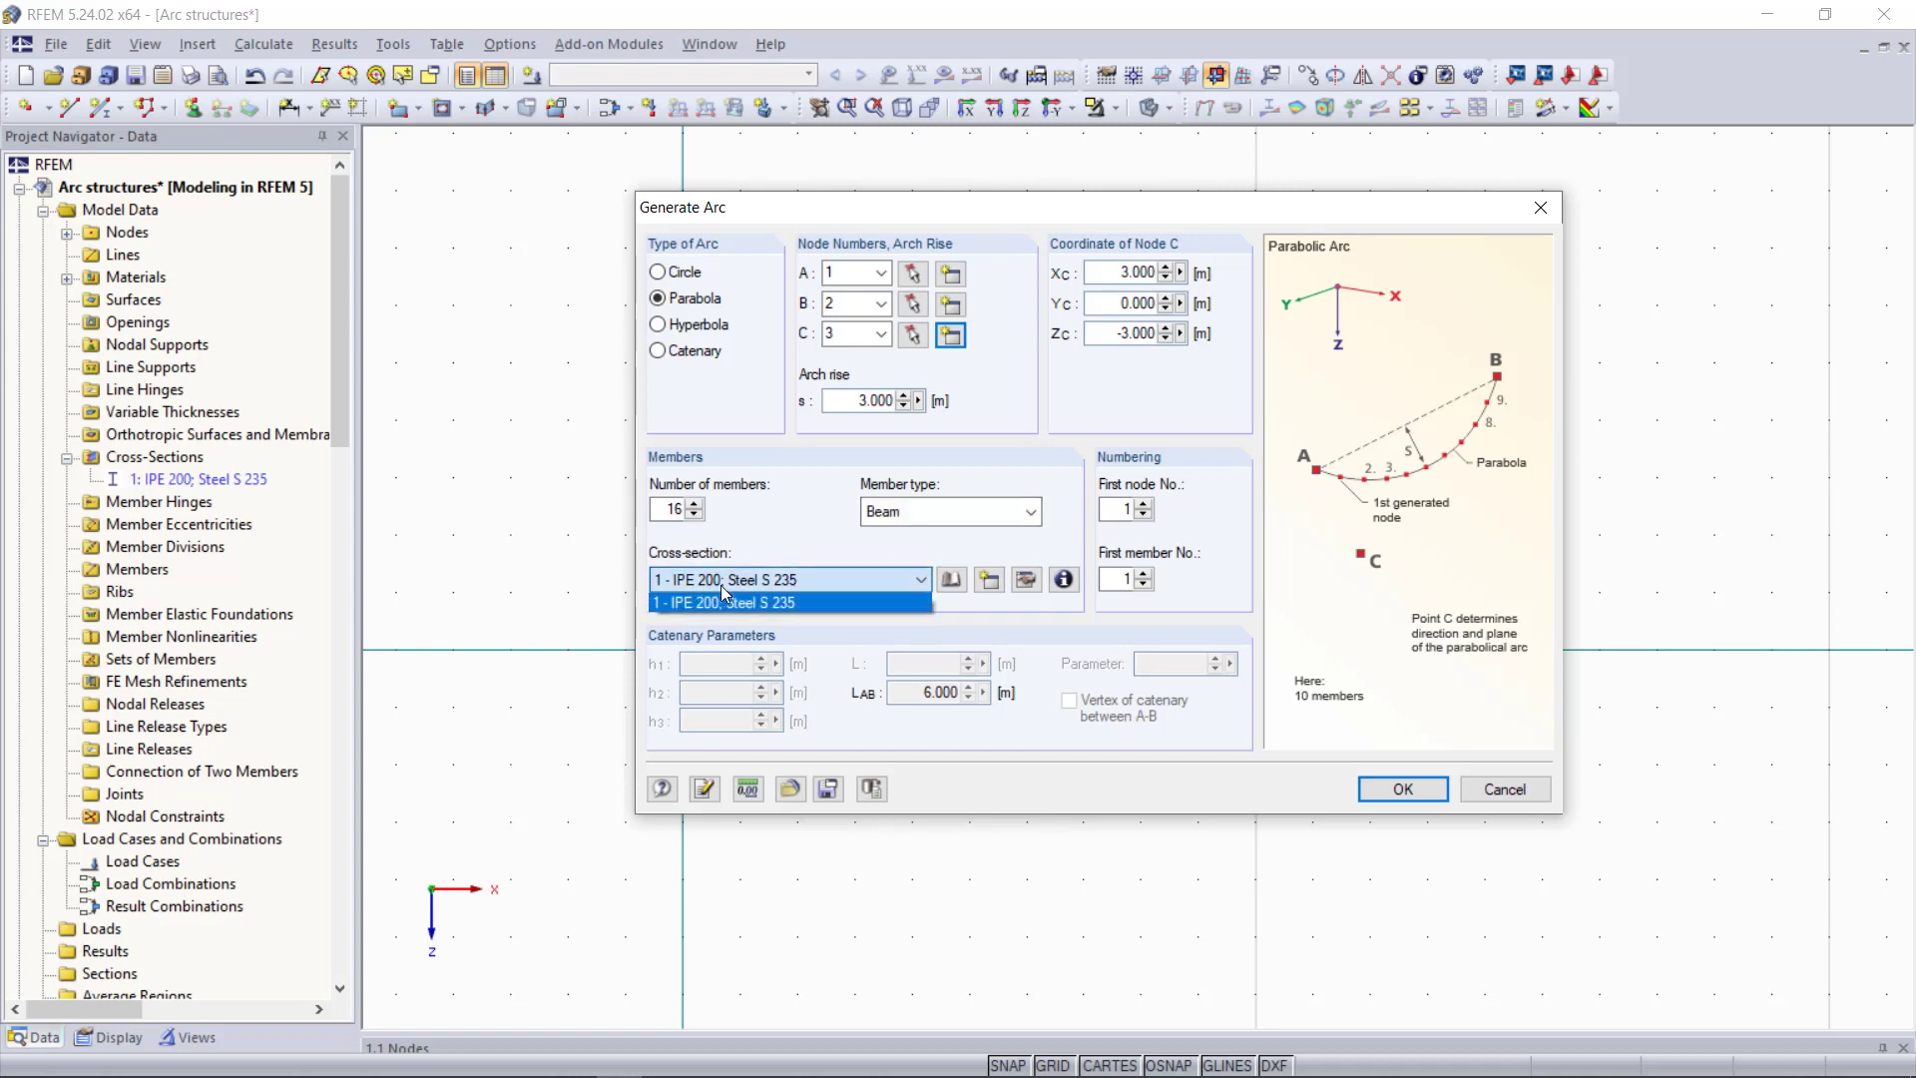
{"action": "left_click", "coordinate": [728, 602]}
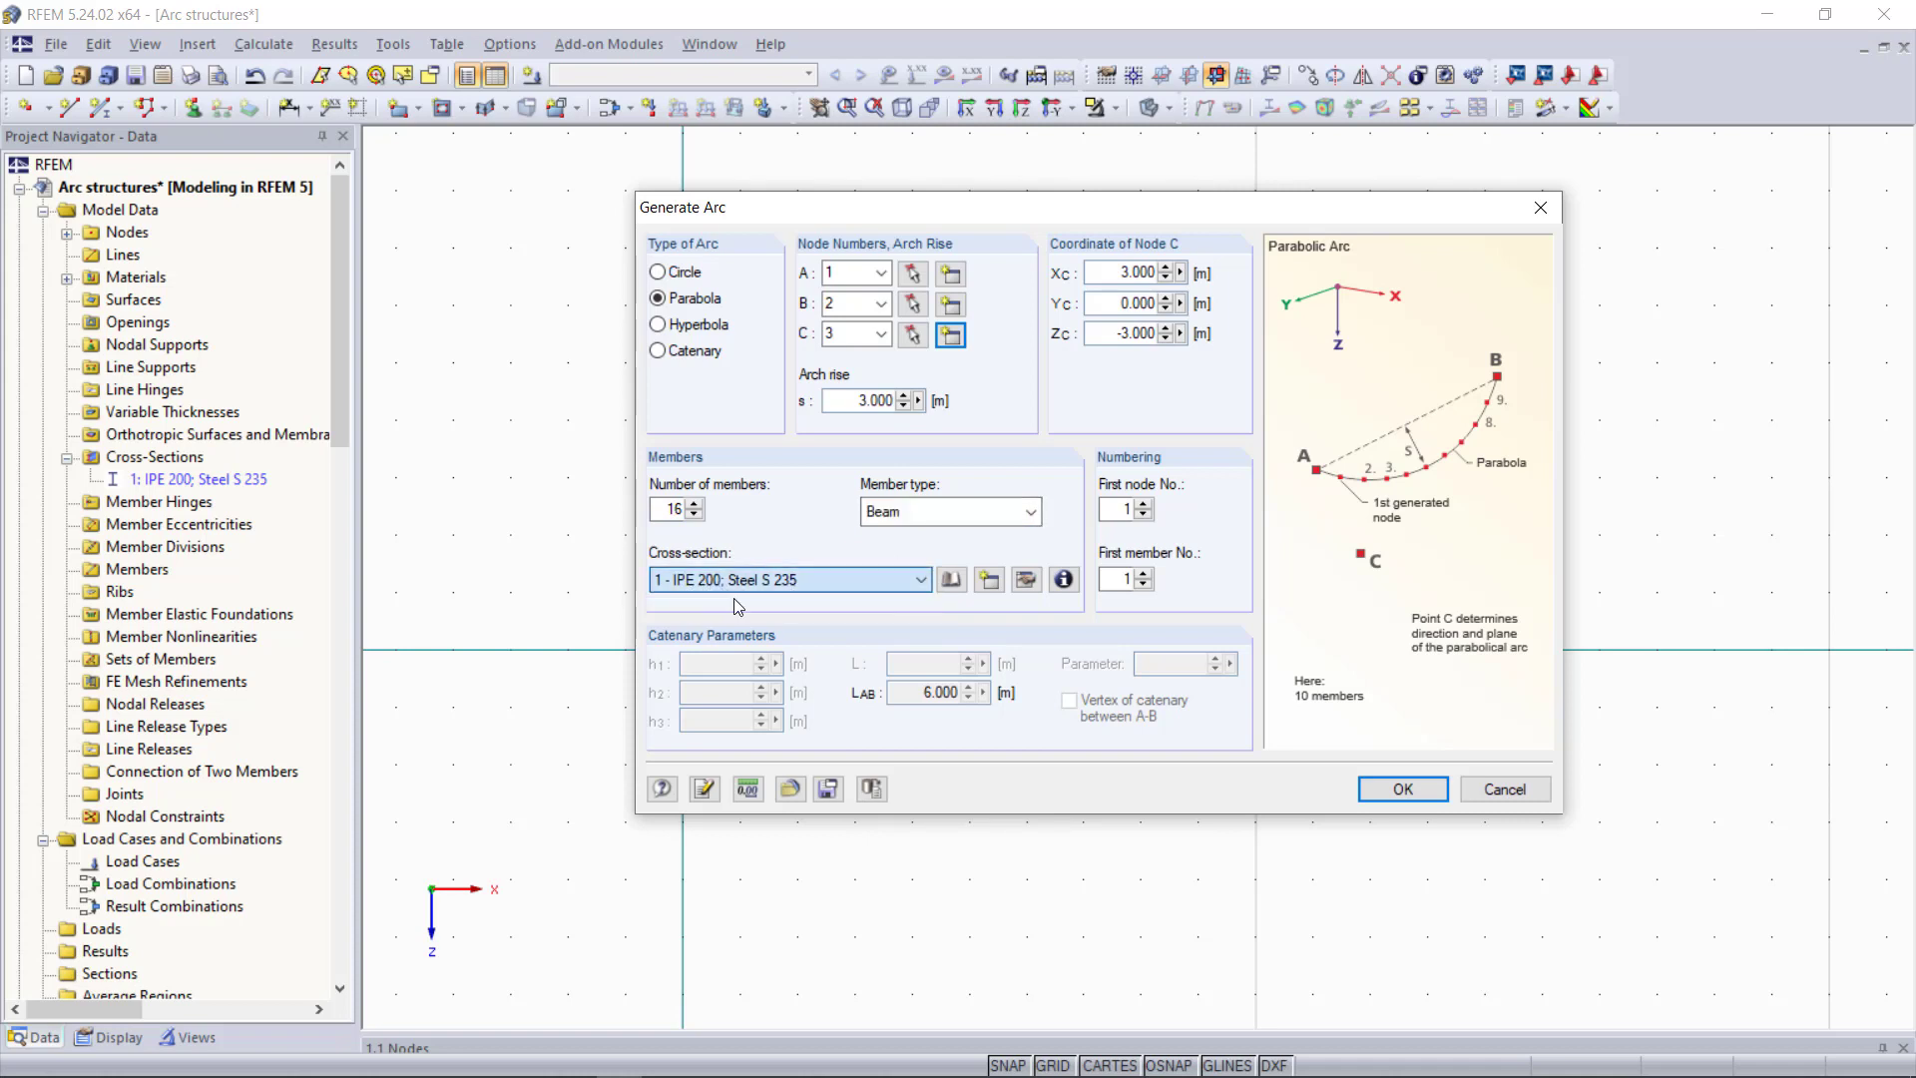
{"action": "left_click", "coordinate": [1434, 784]}
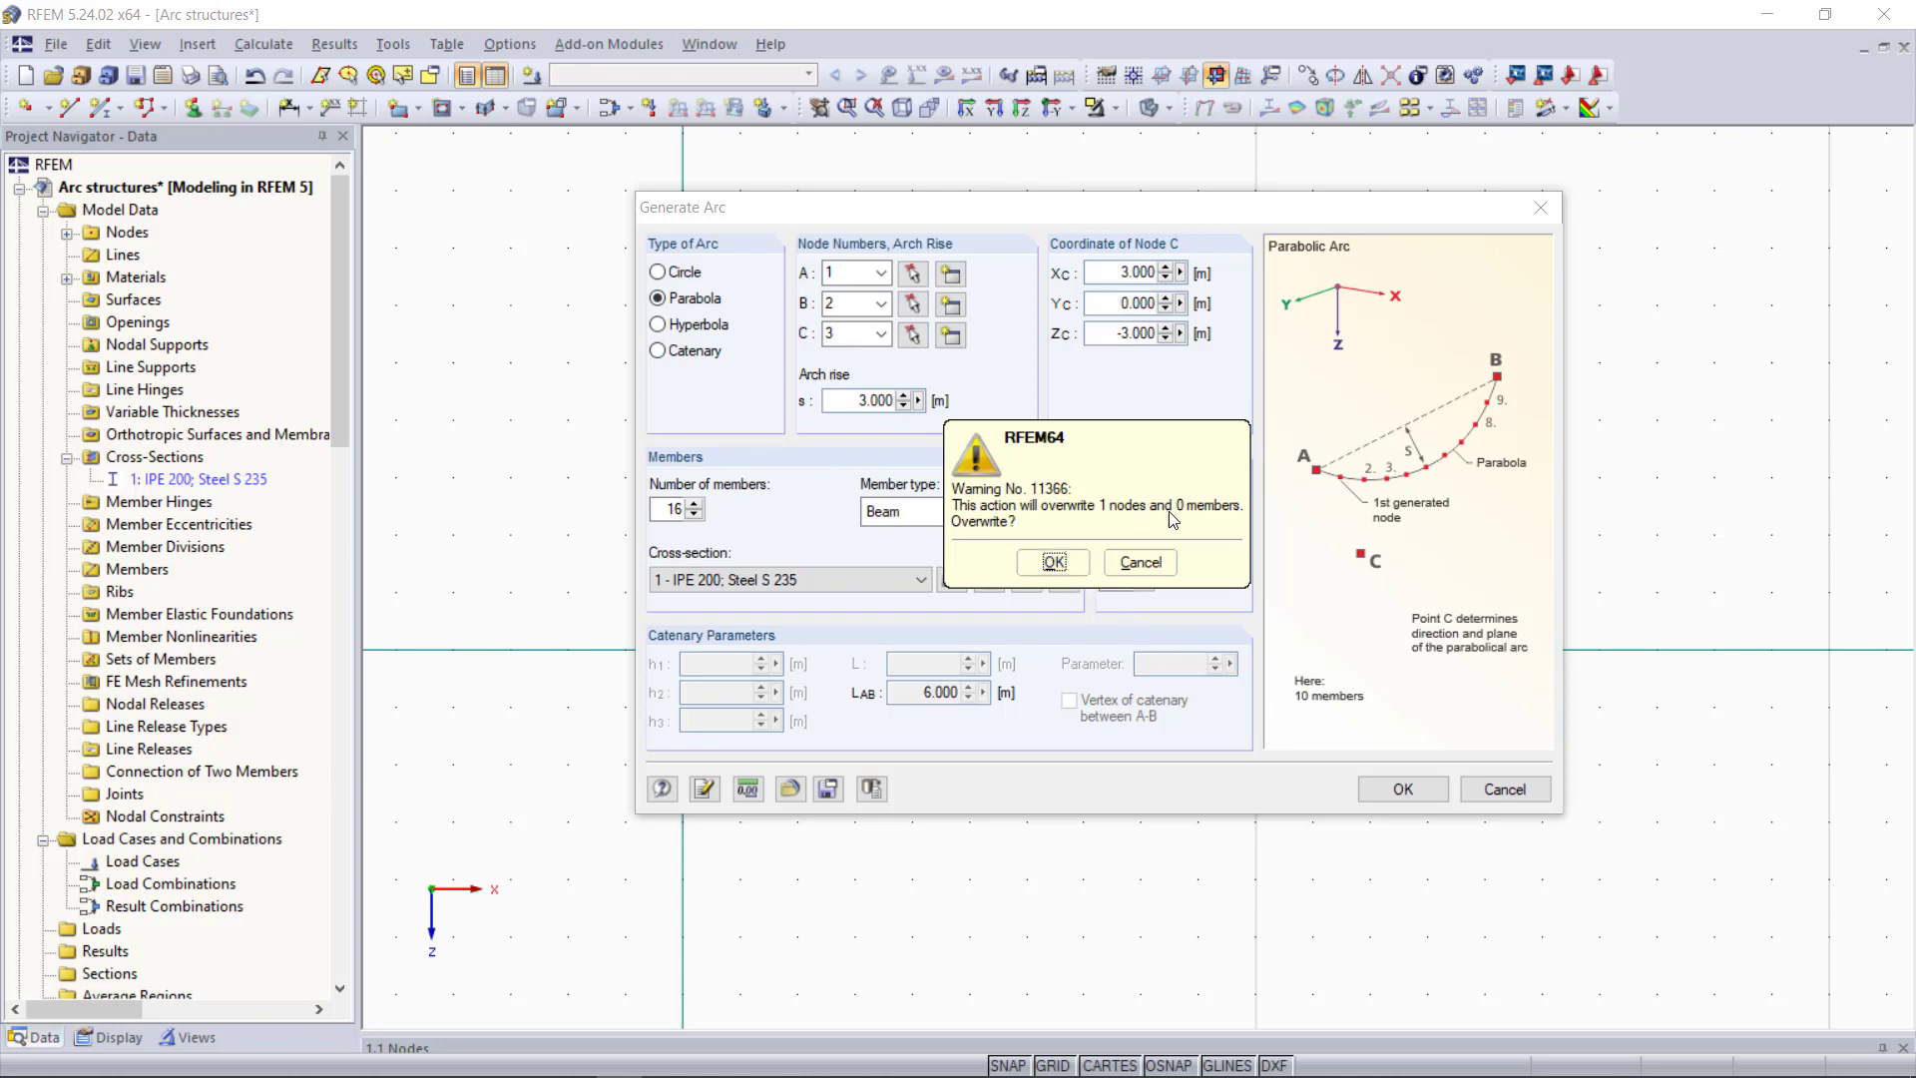
{"action": "left_click", "coordinate": [1055, 565]}
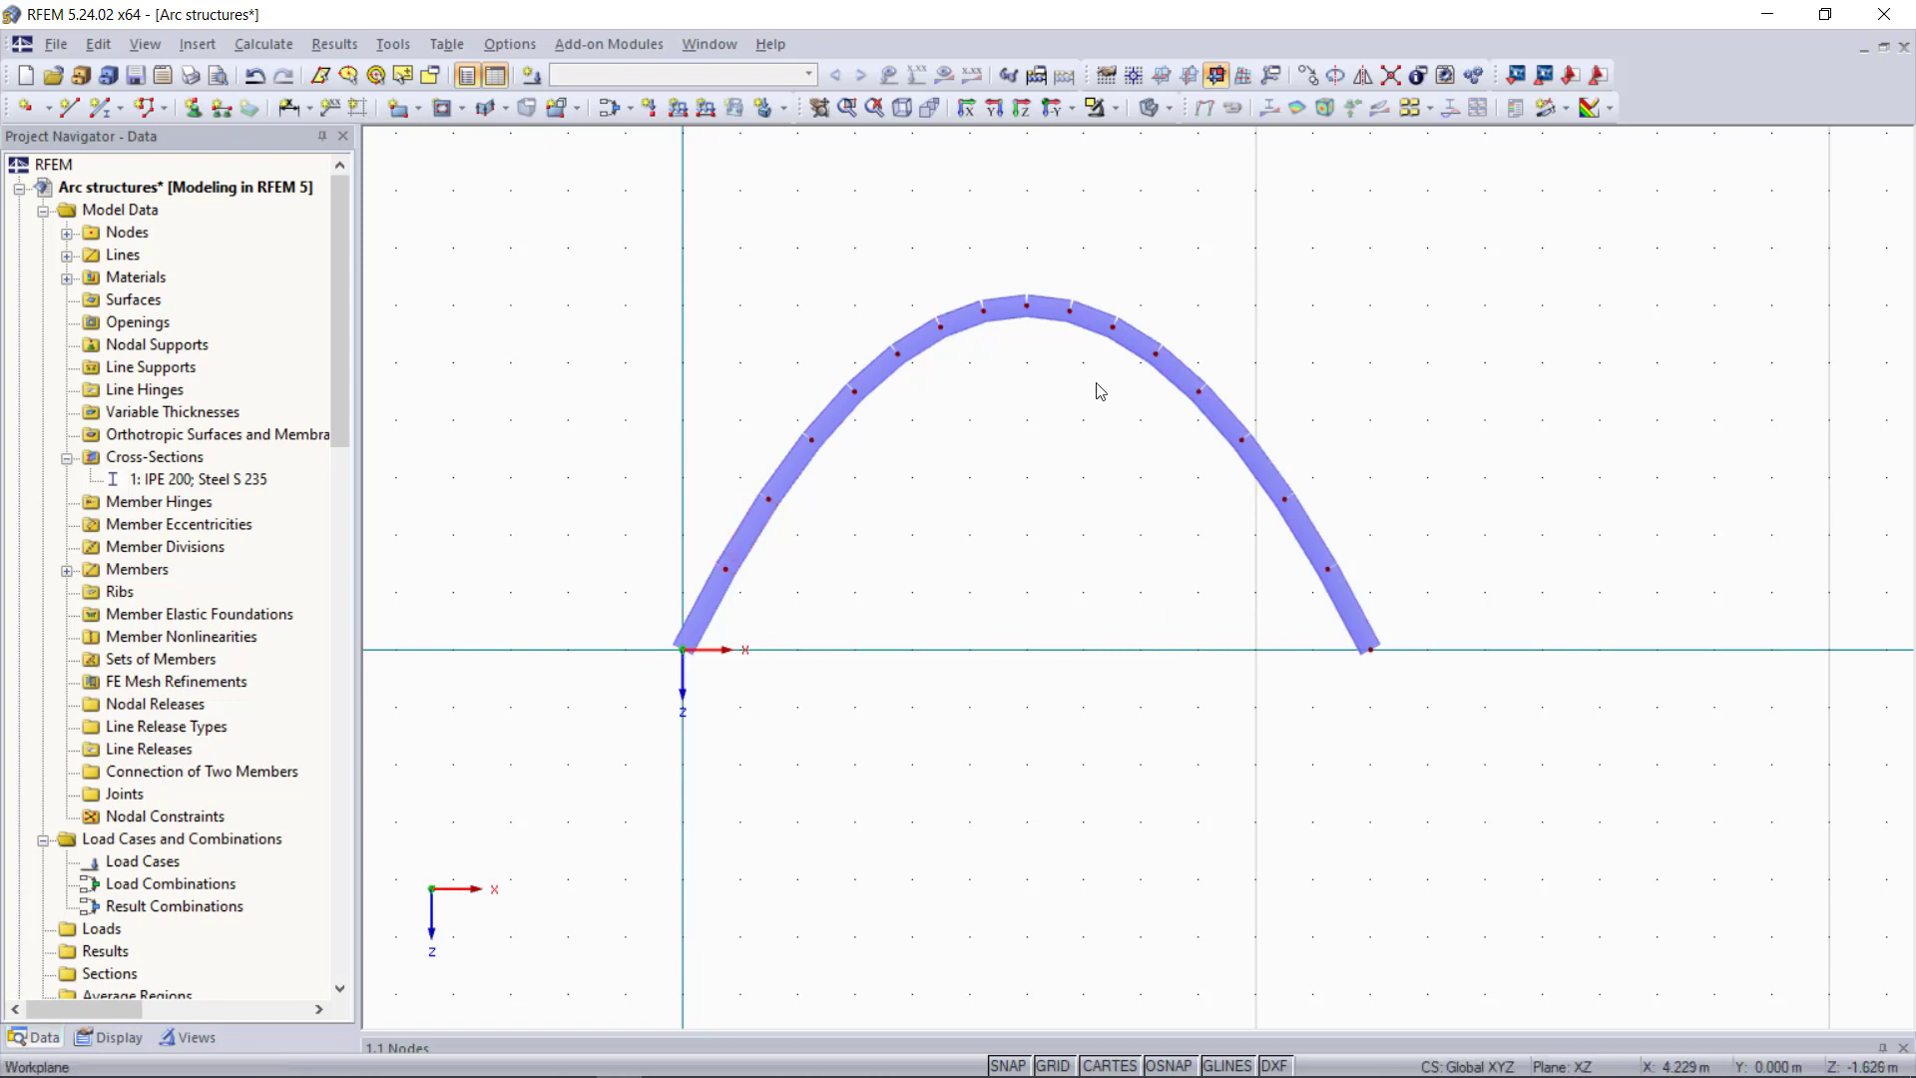
- Place hinged nodal supports at both base nodes of the arch
{"action": "left_click", "coordinate": [195, 107]}
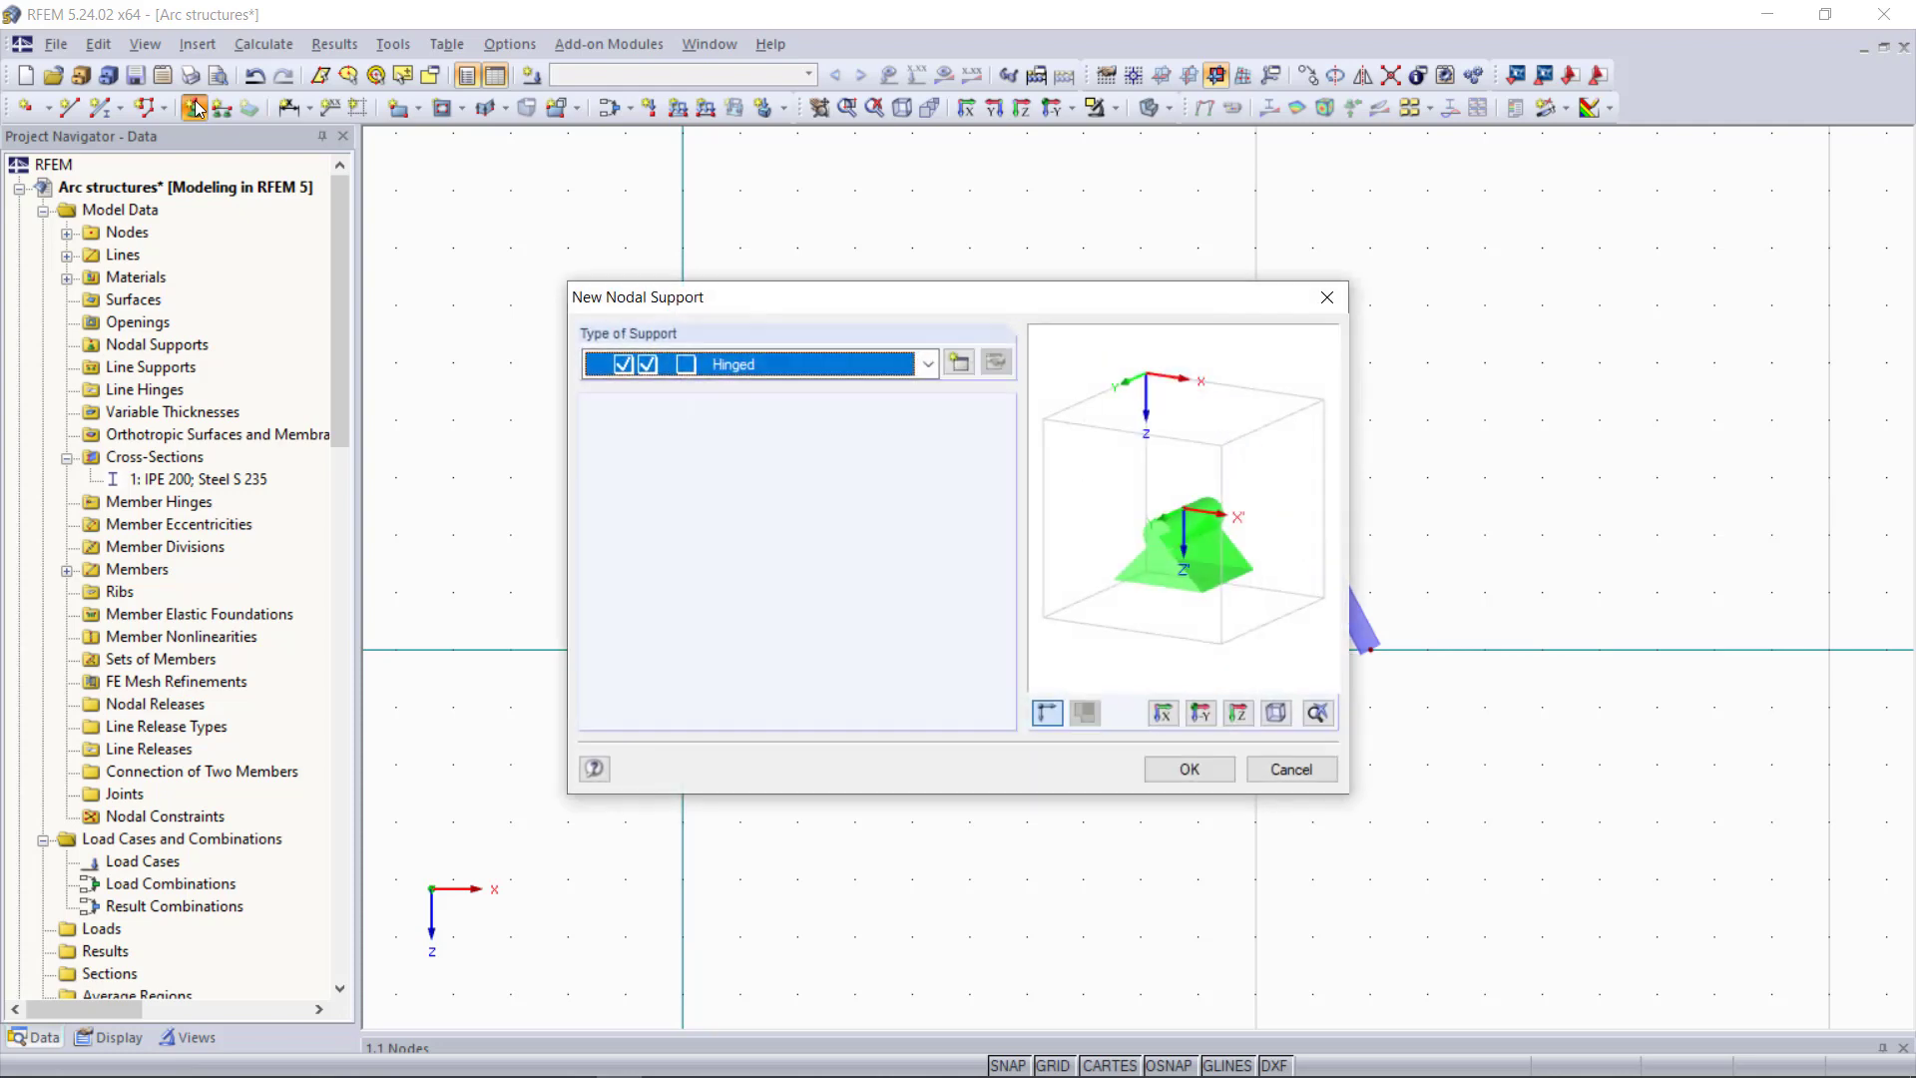
{"action": "left_click", "coordinate": [1187, 769]}
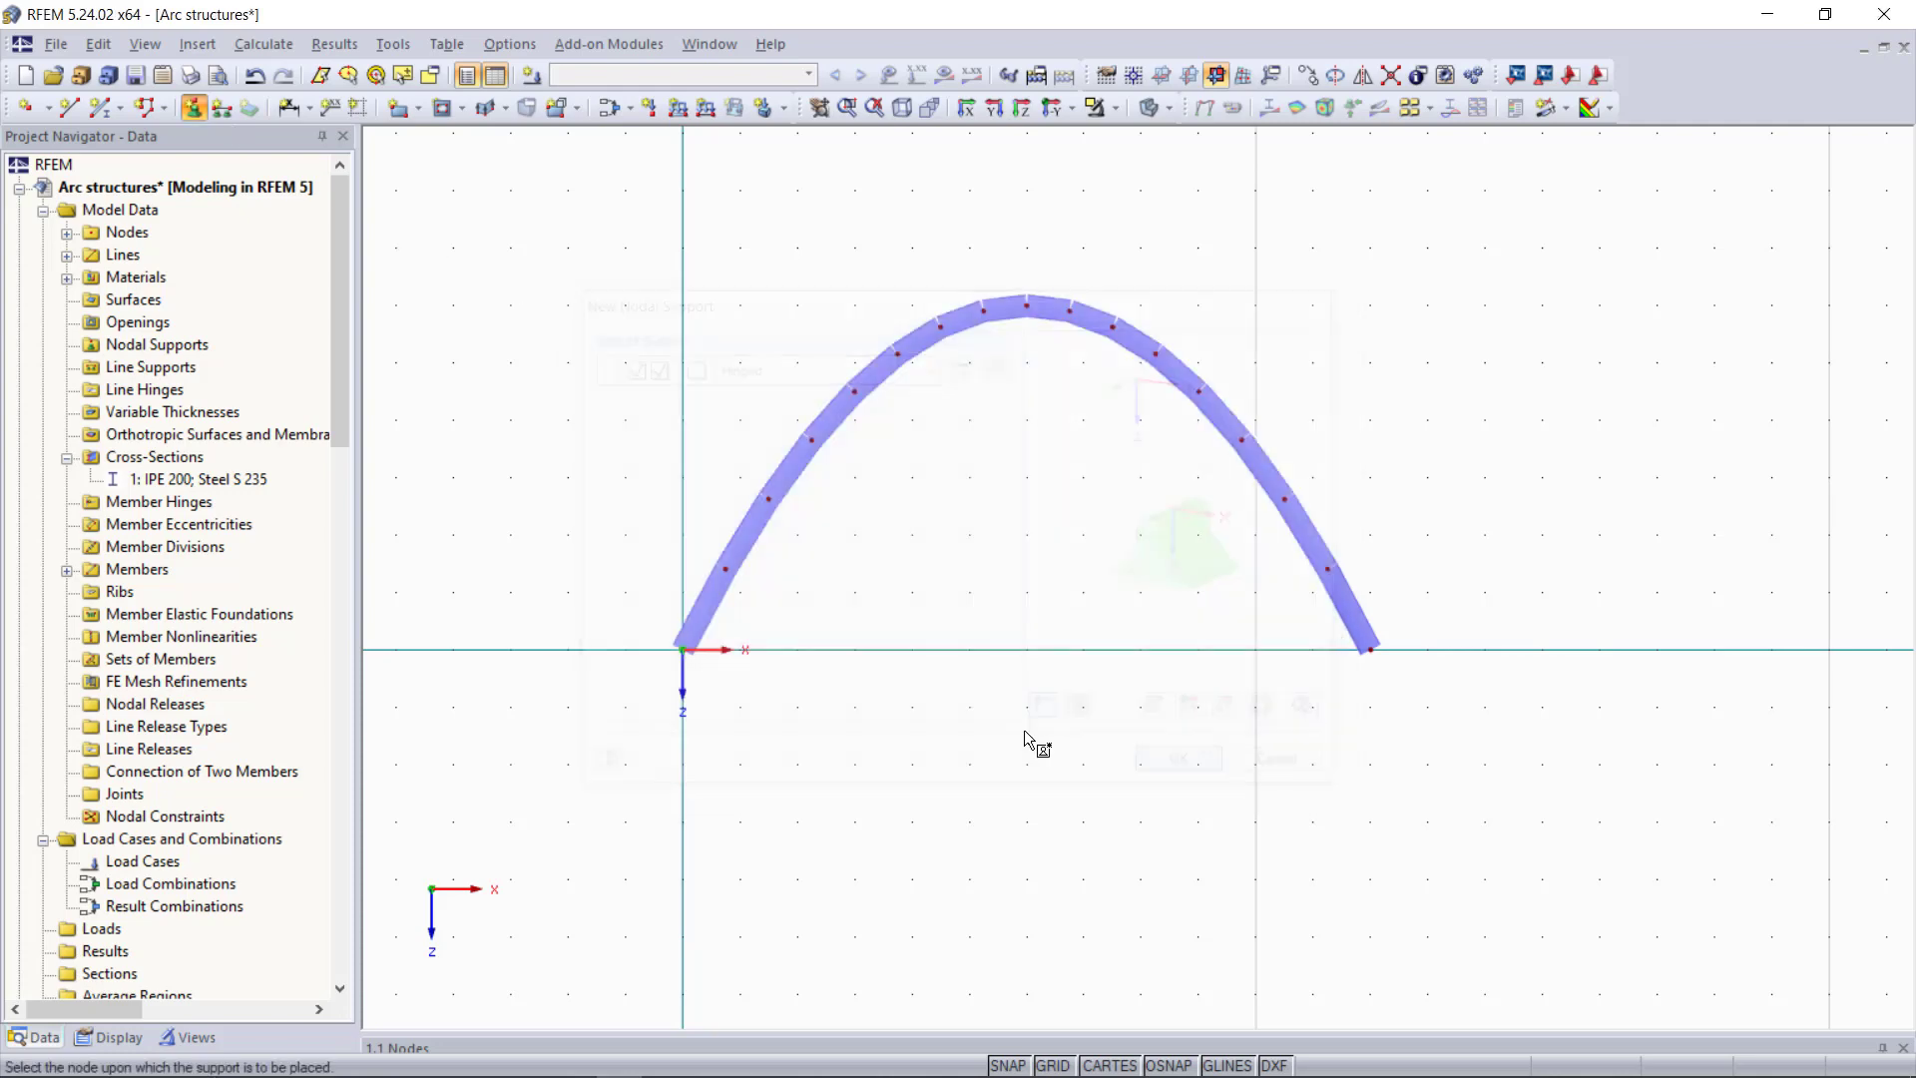
{"action": "left_click", "coordinate": [686, 651]}
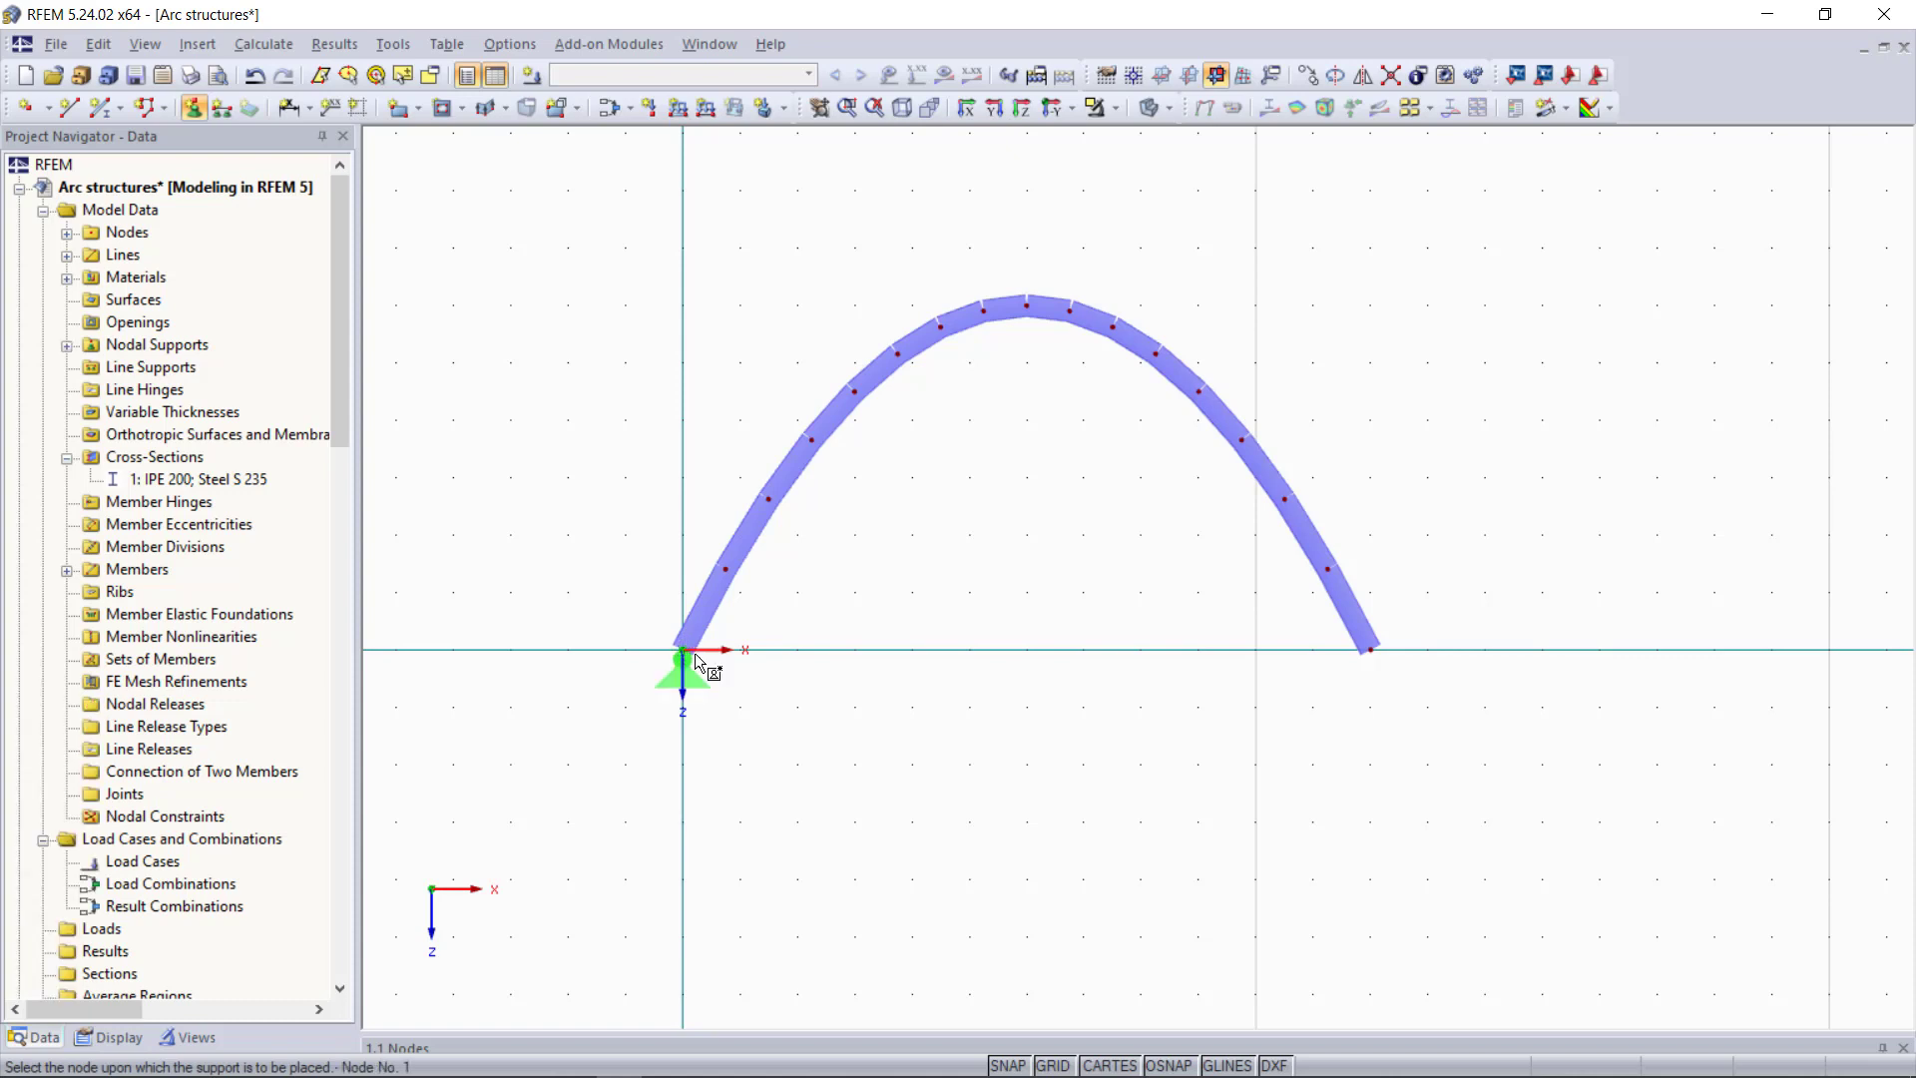
{"action": "left_click", "coordinate": [1370, 651]}
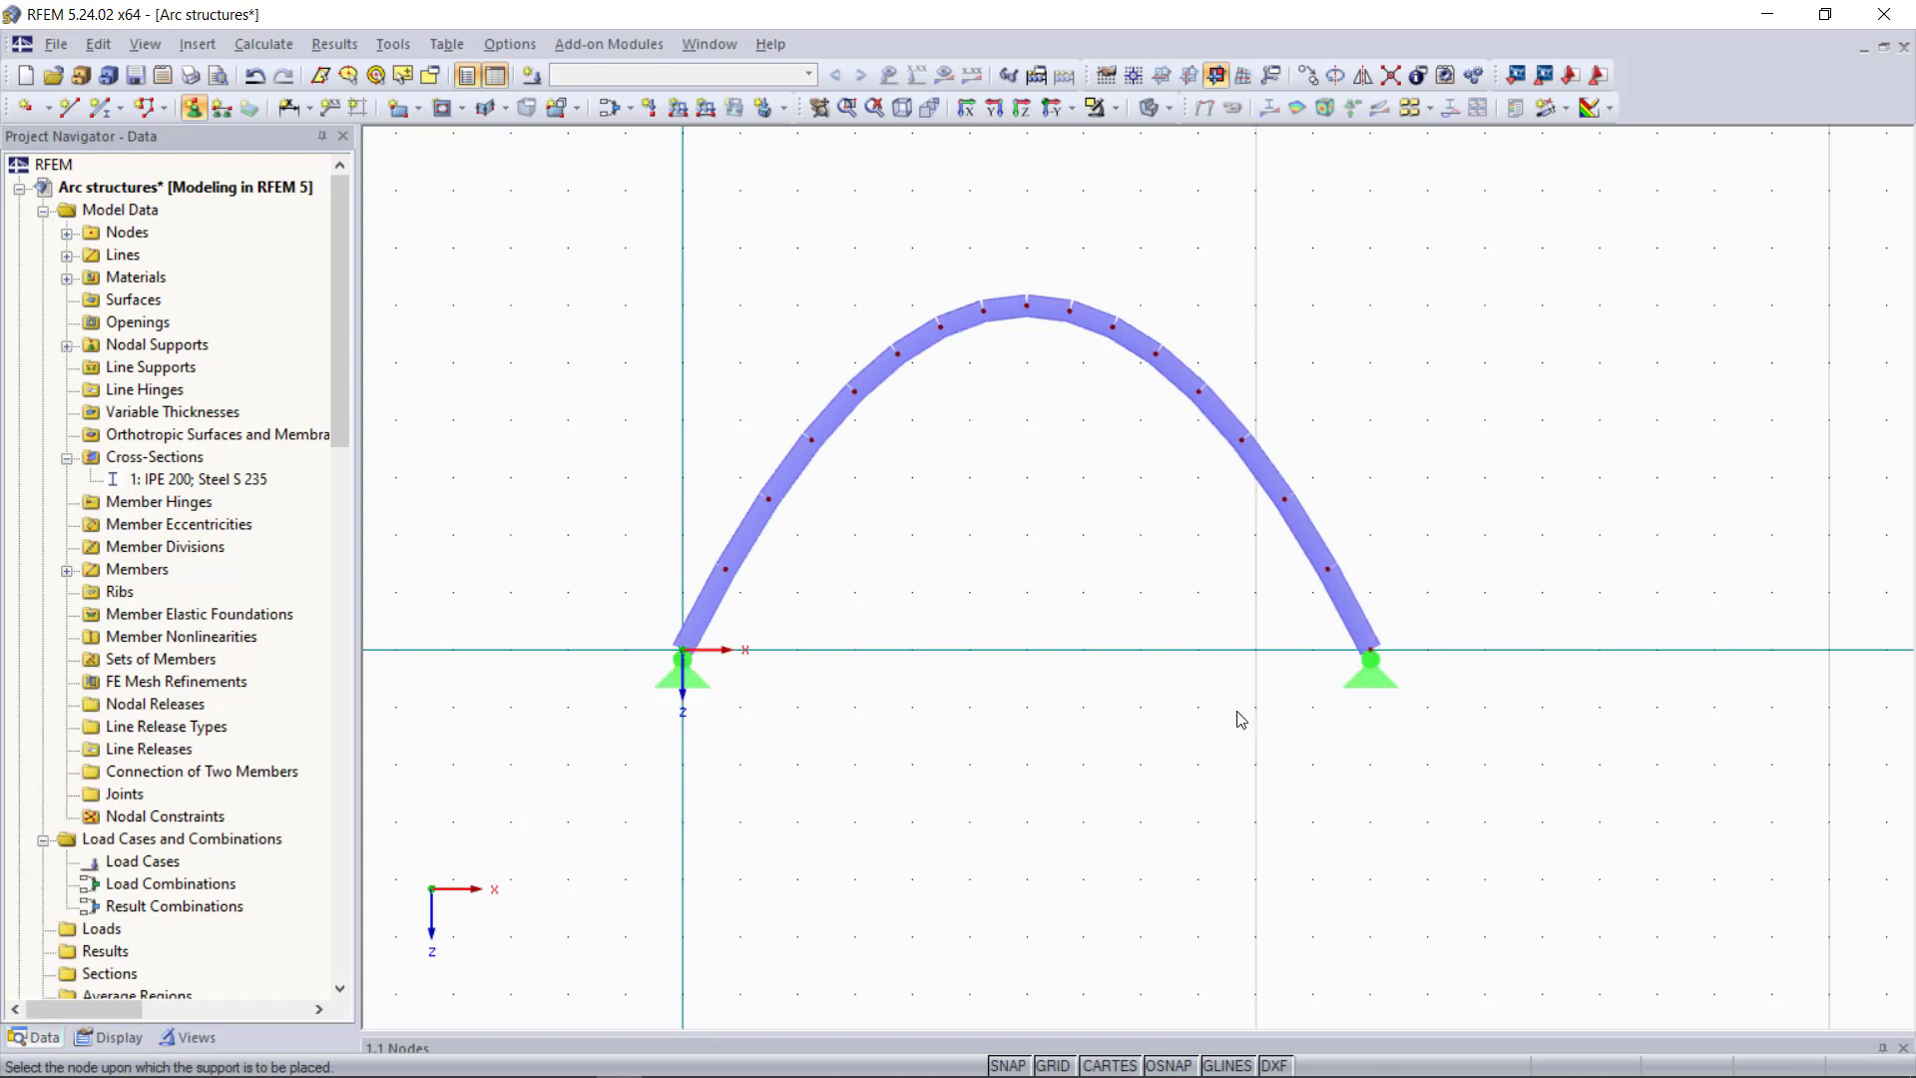
{"action": "key", "text": "Escape"}
- Change the nodal support at the arch's right end to a roller that can slide horizontally
{"action": "double_click", "coordinate": [1357, 681]}
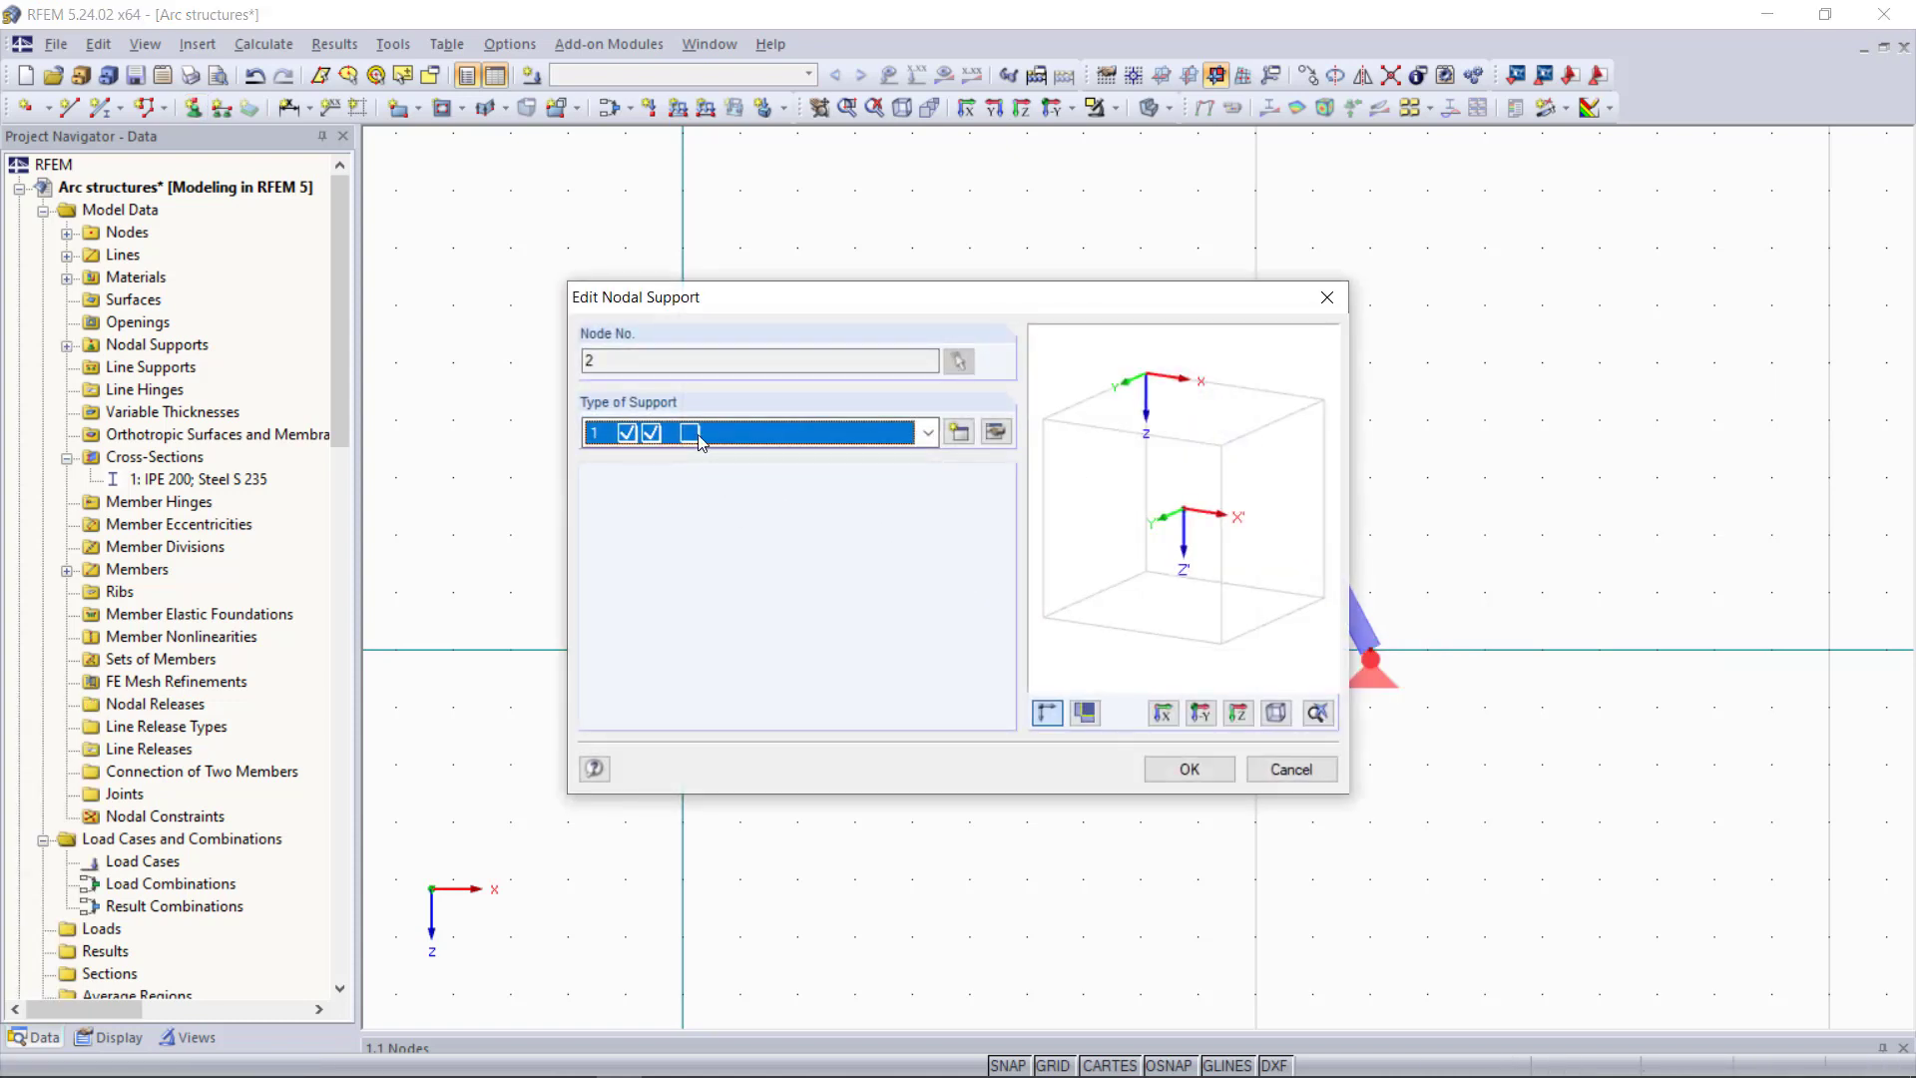
{"action": "left_click", "coordinate": [693, 436]}
{"action": "left_click", "coordinate": [715, 509]}
{"action": "left_click", "coordinate": [1209, 770]}
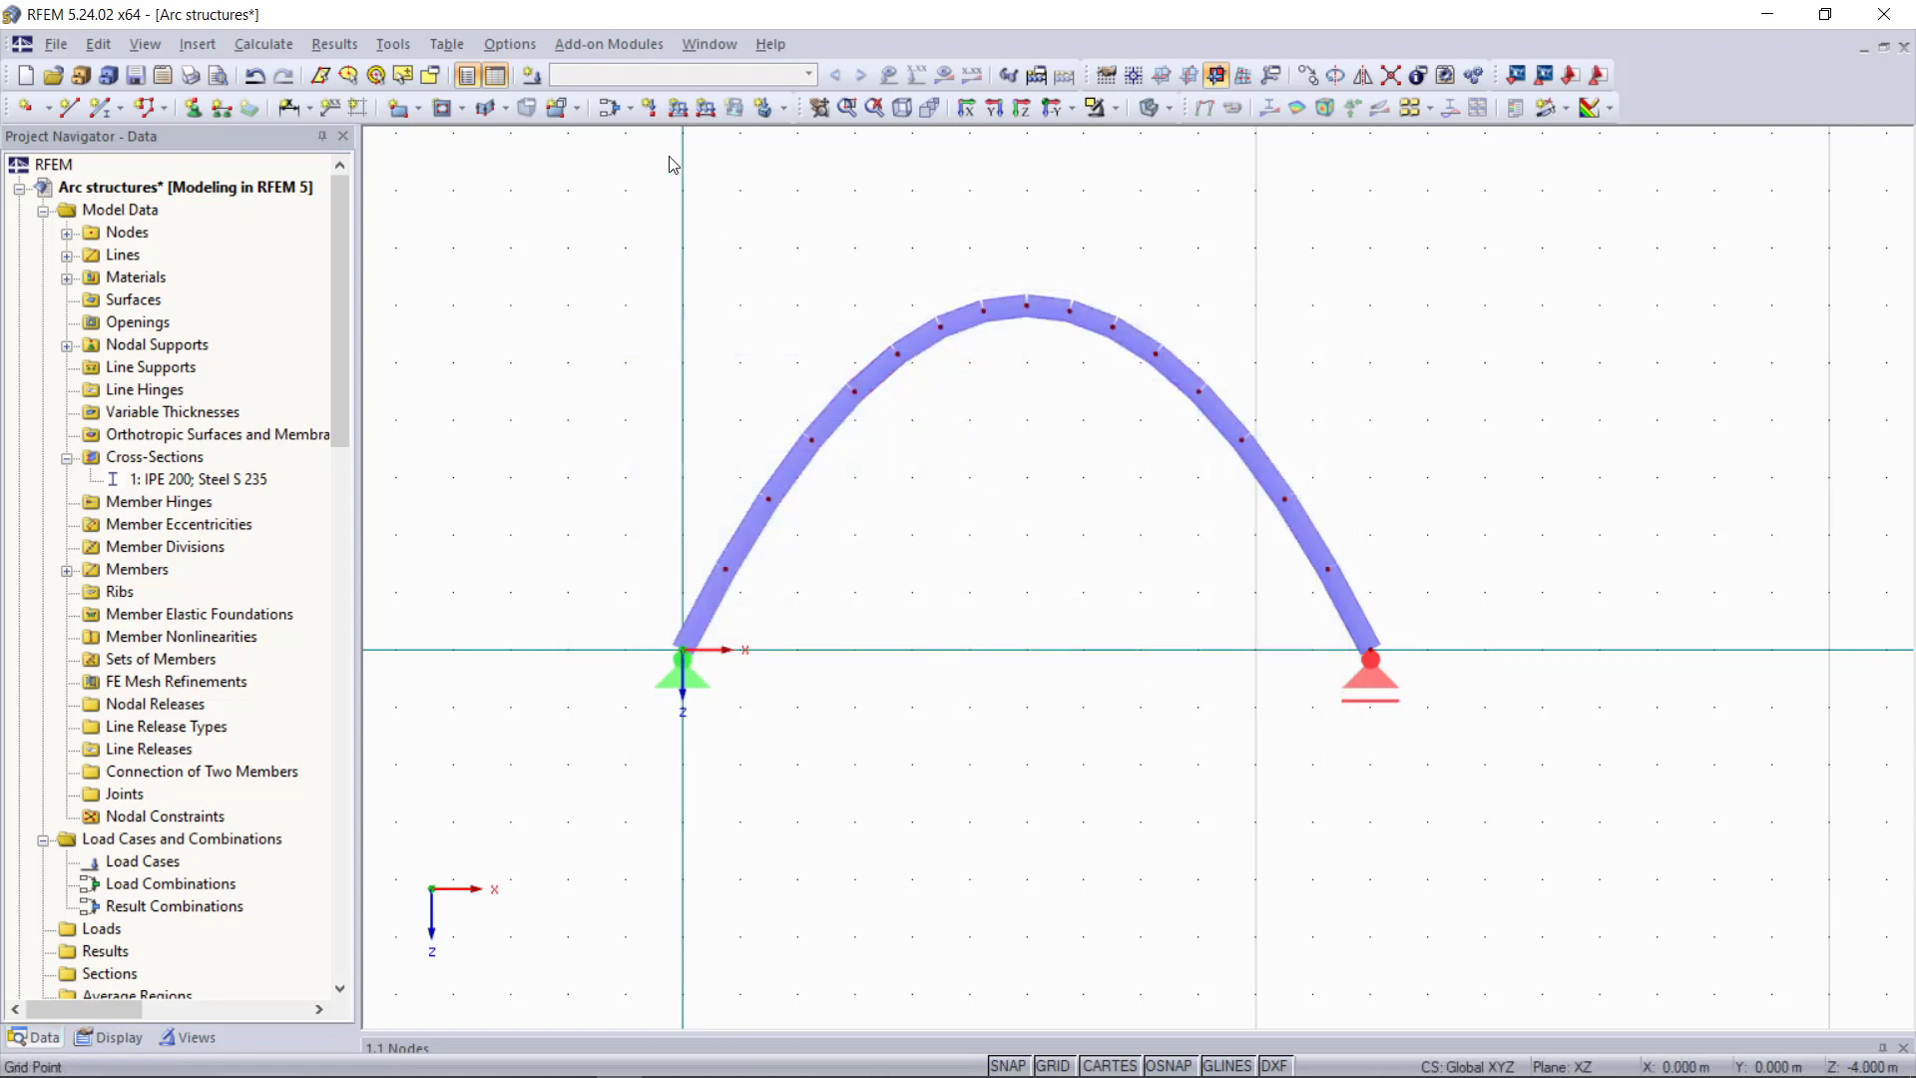
- Create dead load case LC1 with active self-weight and apply a 100 kN vertical nodal load at the arch's crown
{"action": "left_click", "coordinate": [650, 107]}
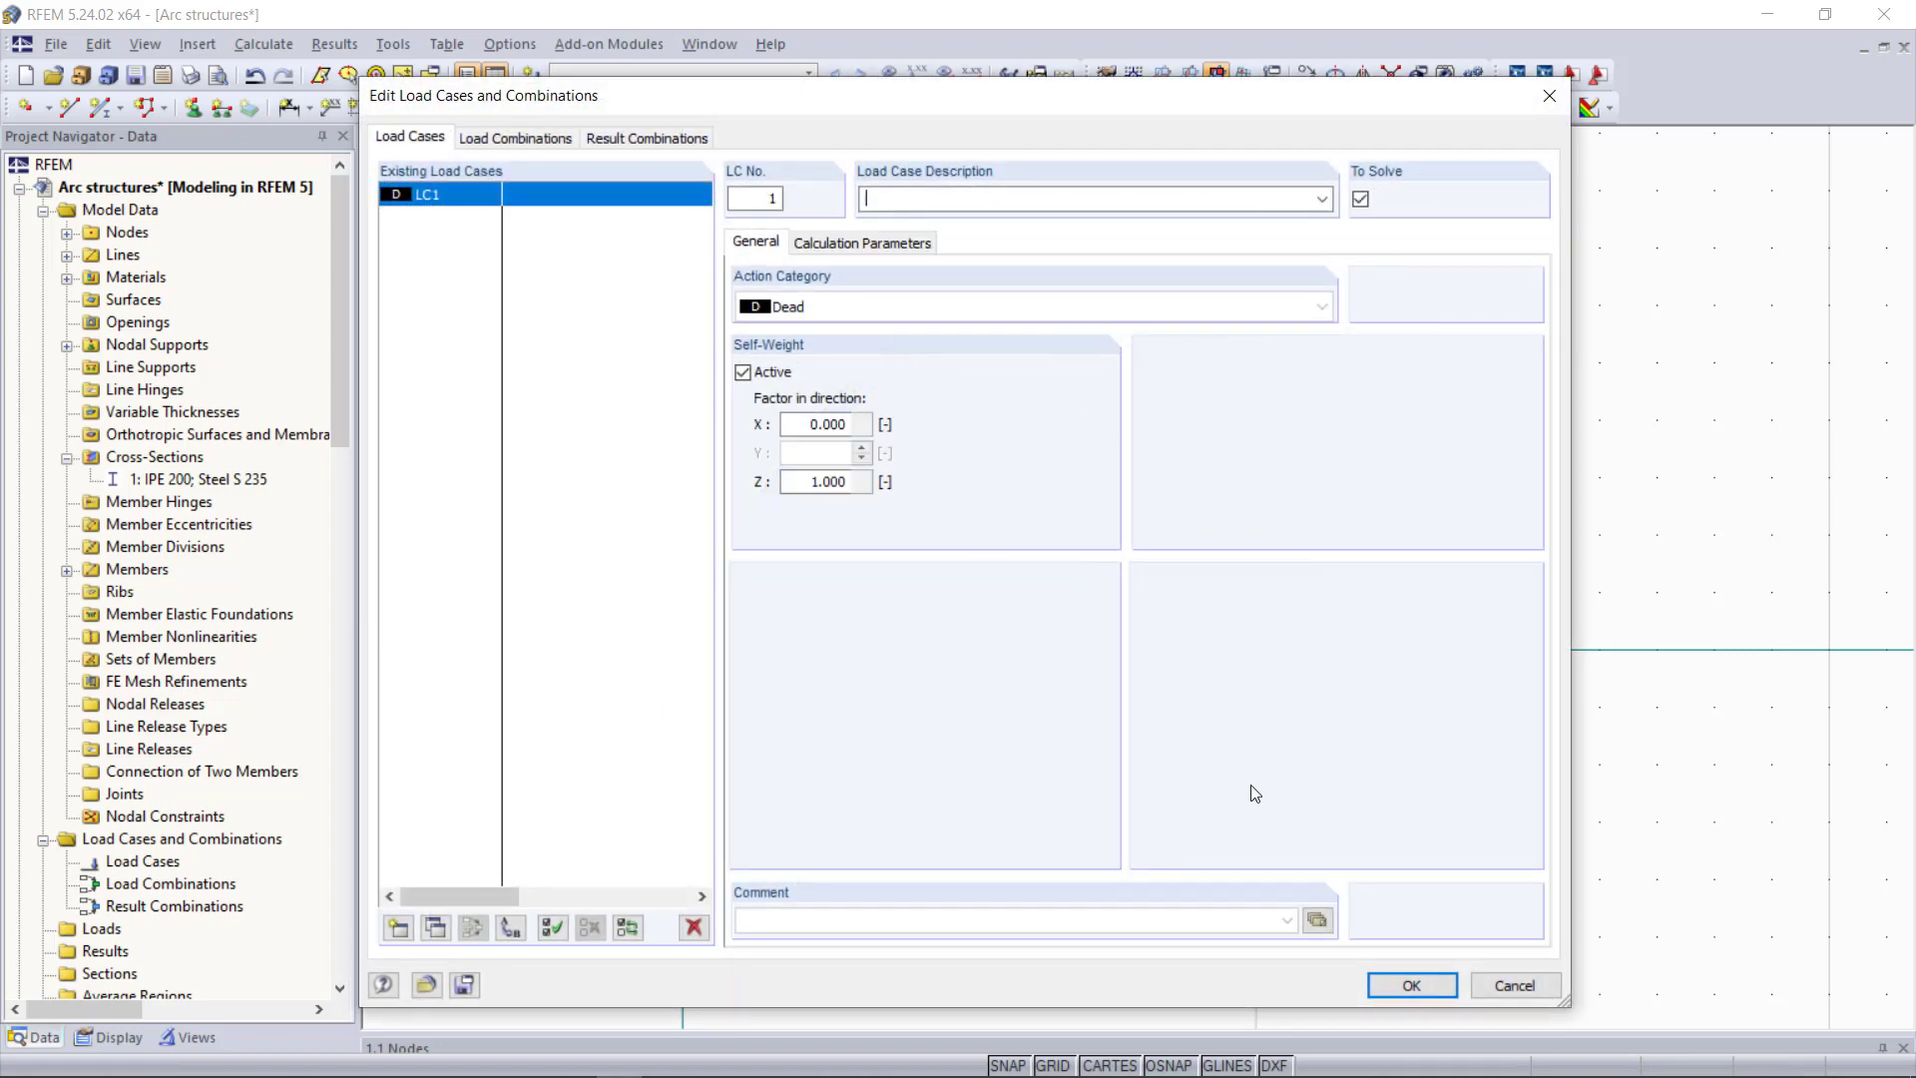
{"action": "left_click", "coordinate": [1409, 986]}
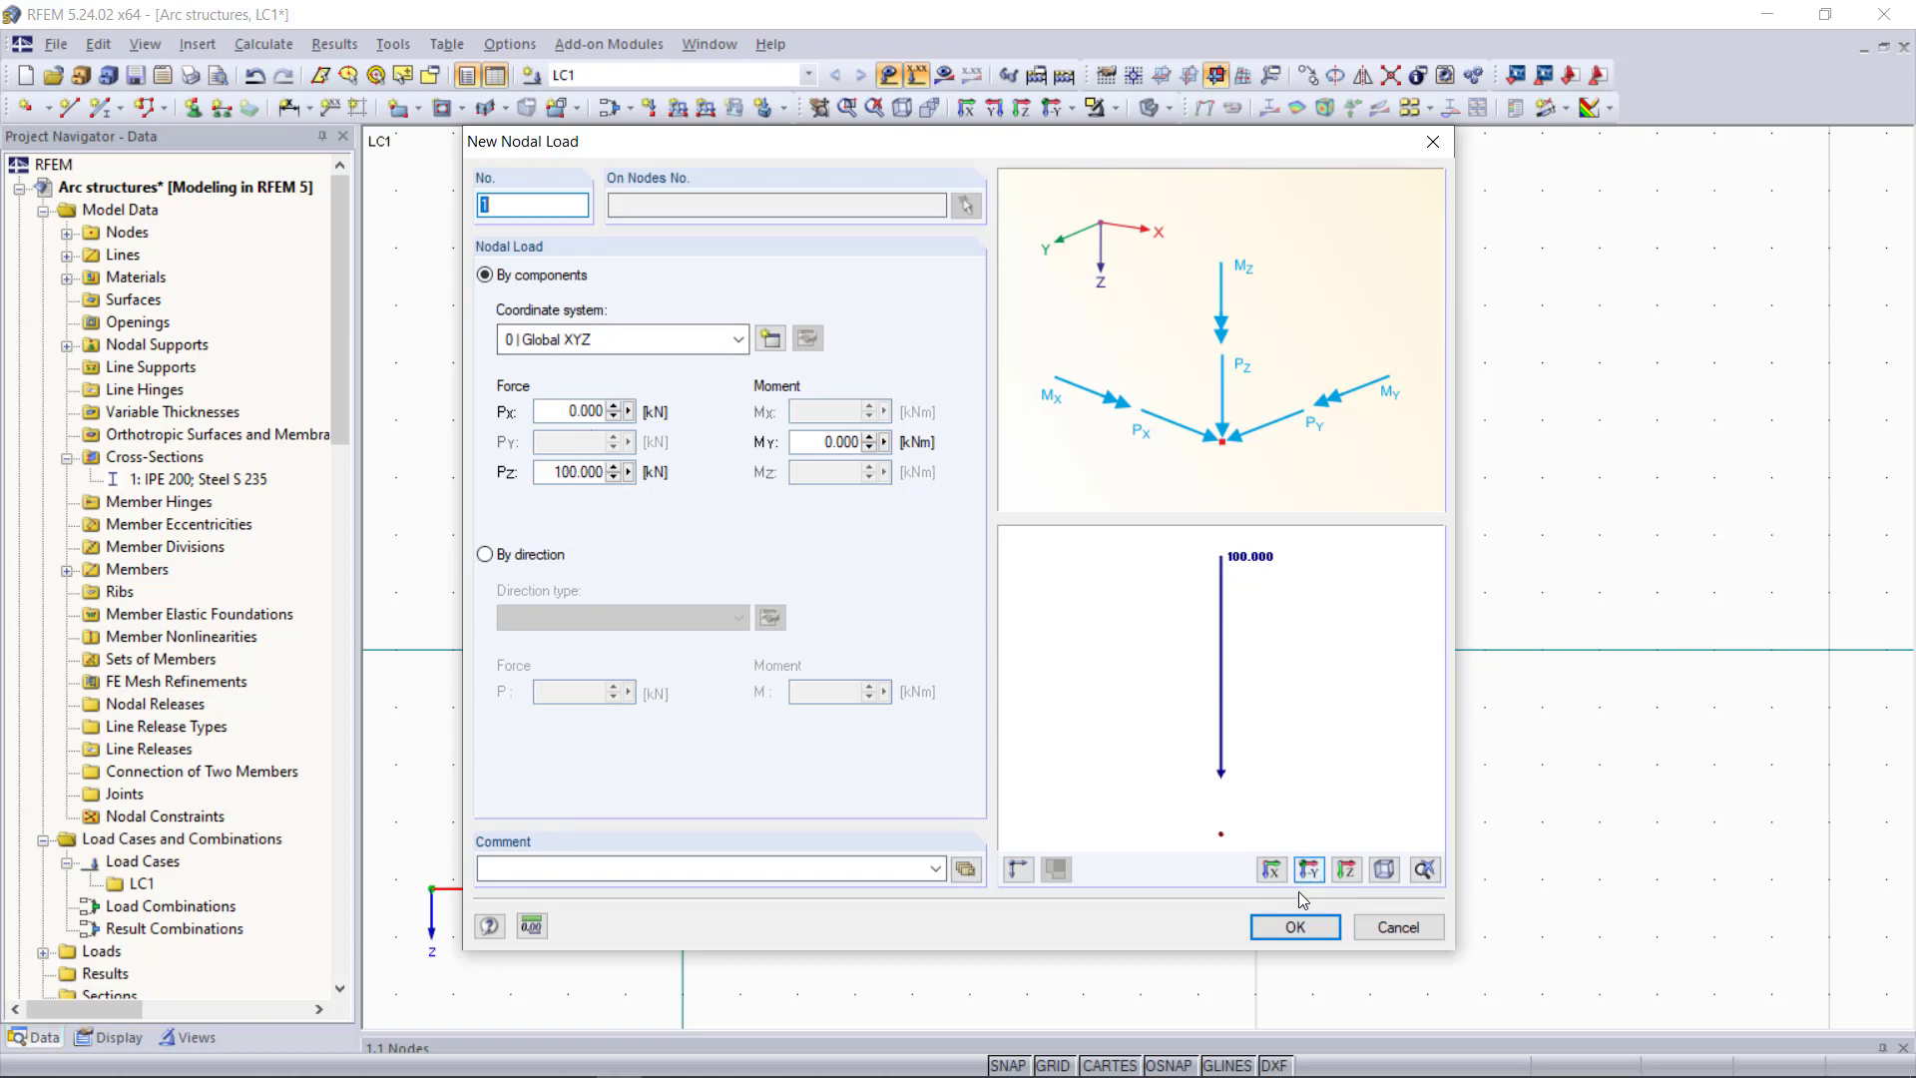
{"action": "left_click", "coordinate": [1298, 927]}
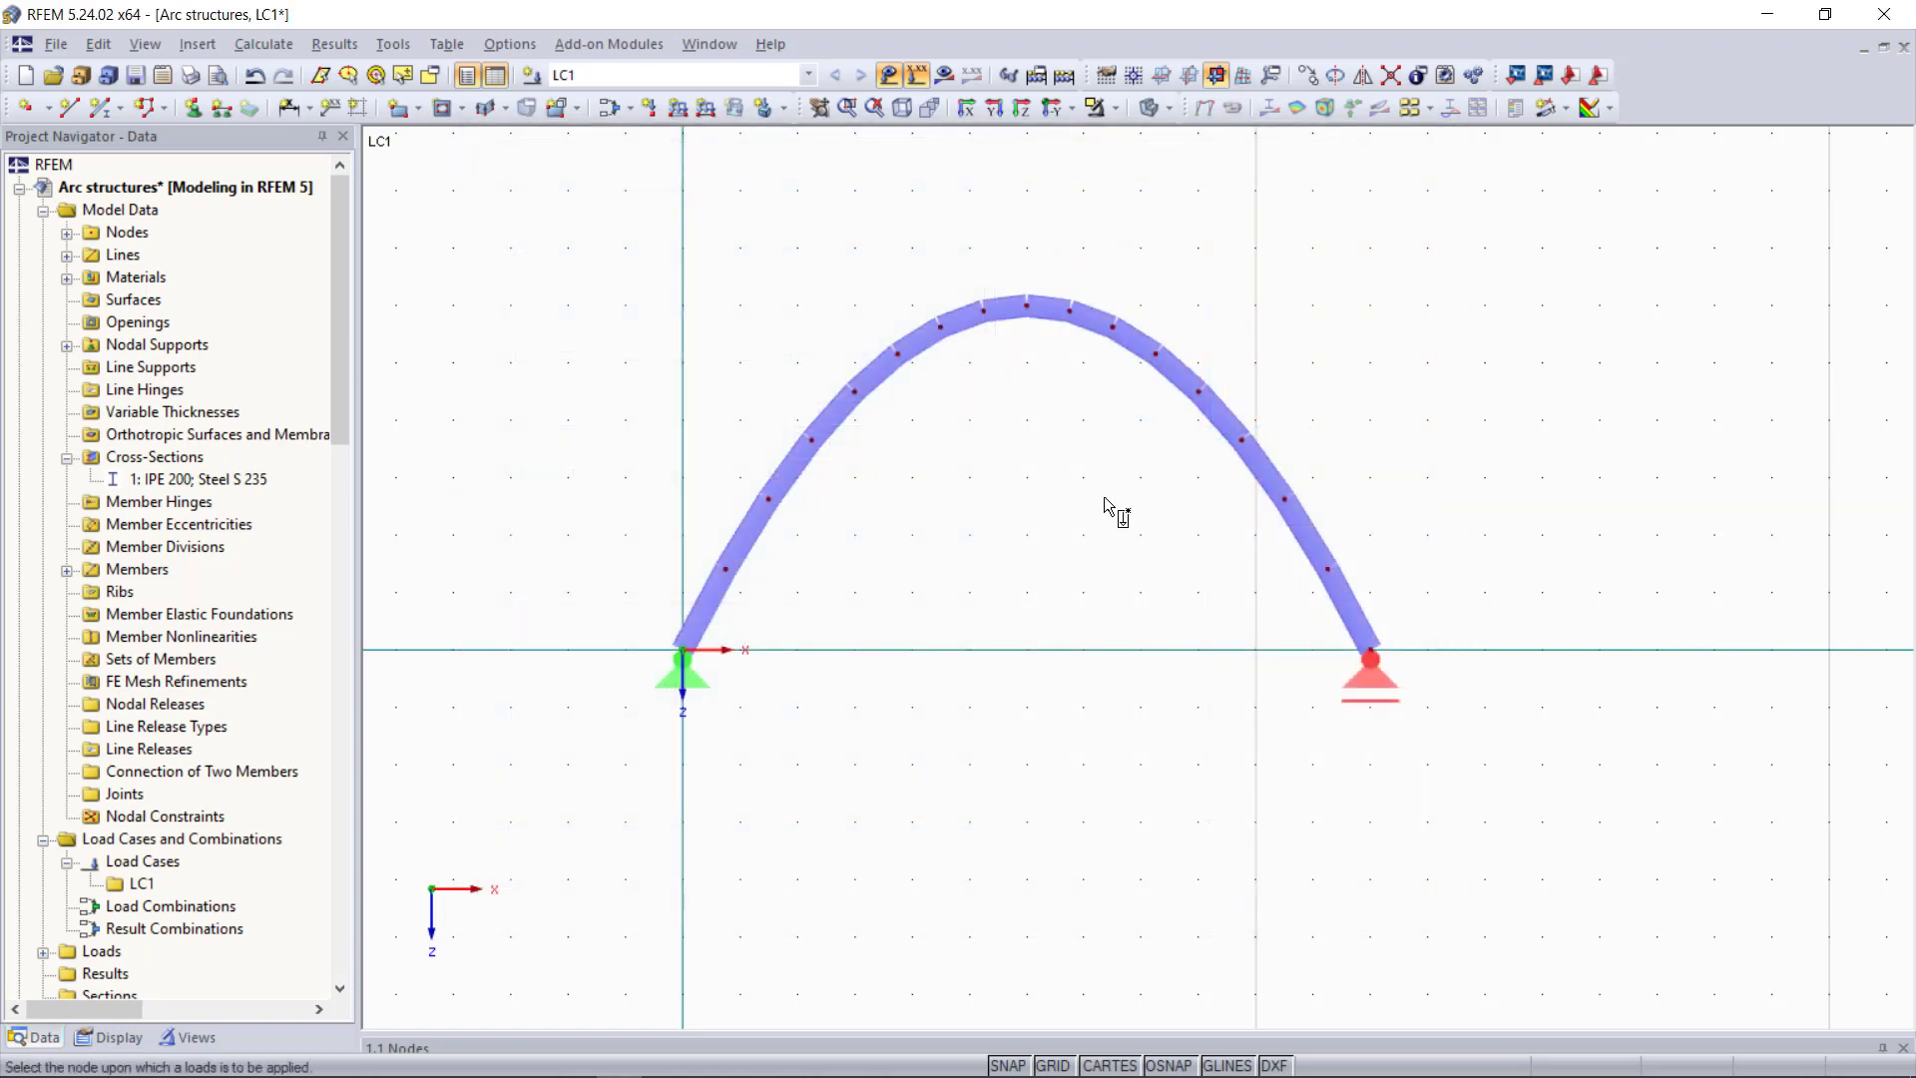
{"action": "left_click", "coordinate": [1027, 309]}
{"action": "key", "text": "Escape"}
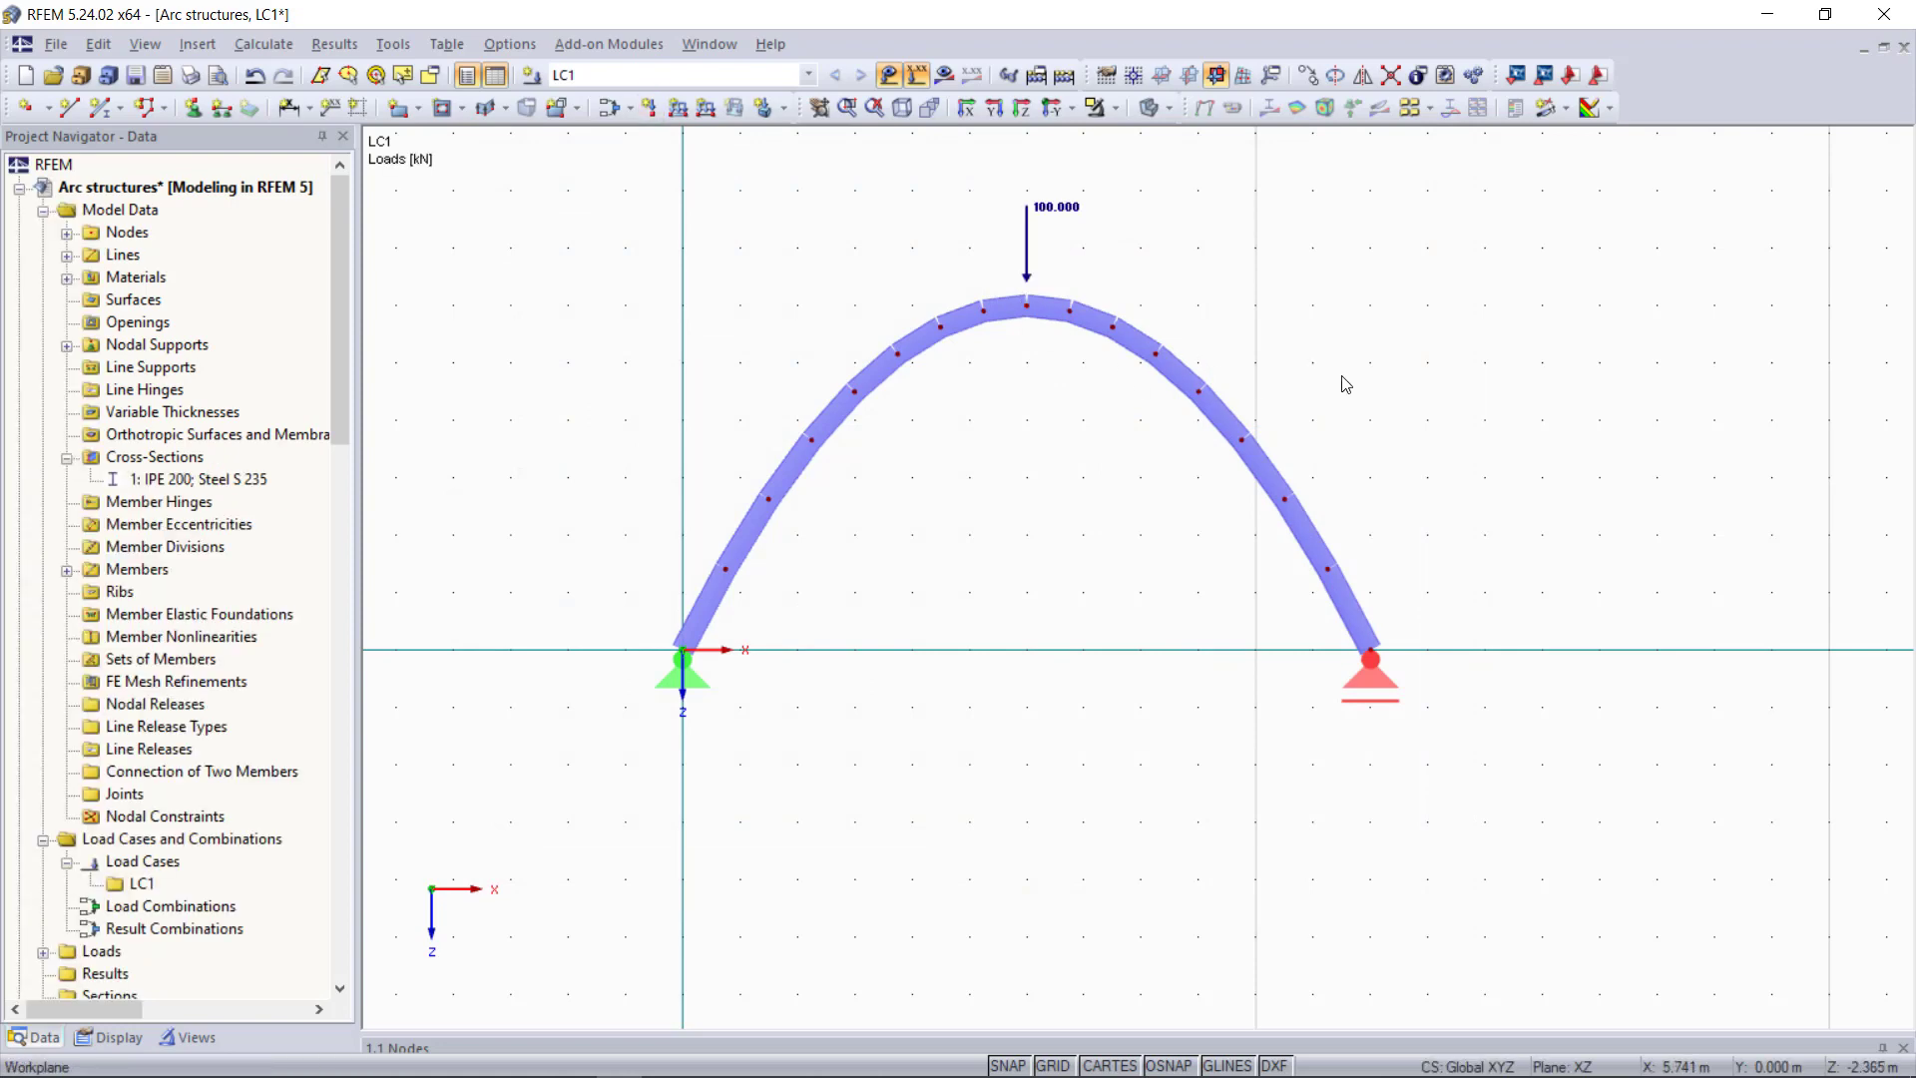
- Run the calculation of load case LC1 to show its results
{"action": "scroll", "coordinate": [1344, 248], "scroll_direction": "up", "scroll_amount": 2}
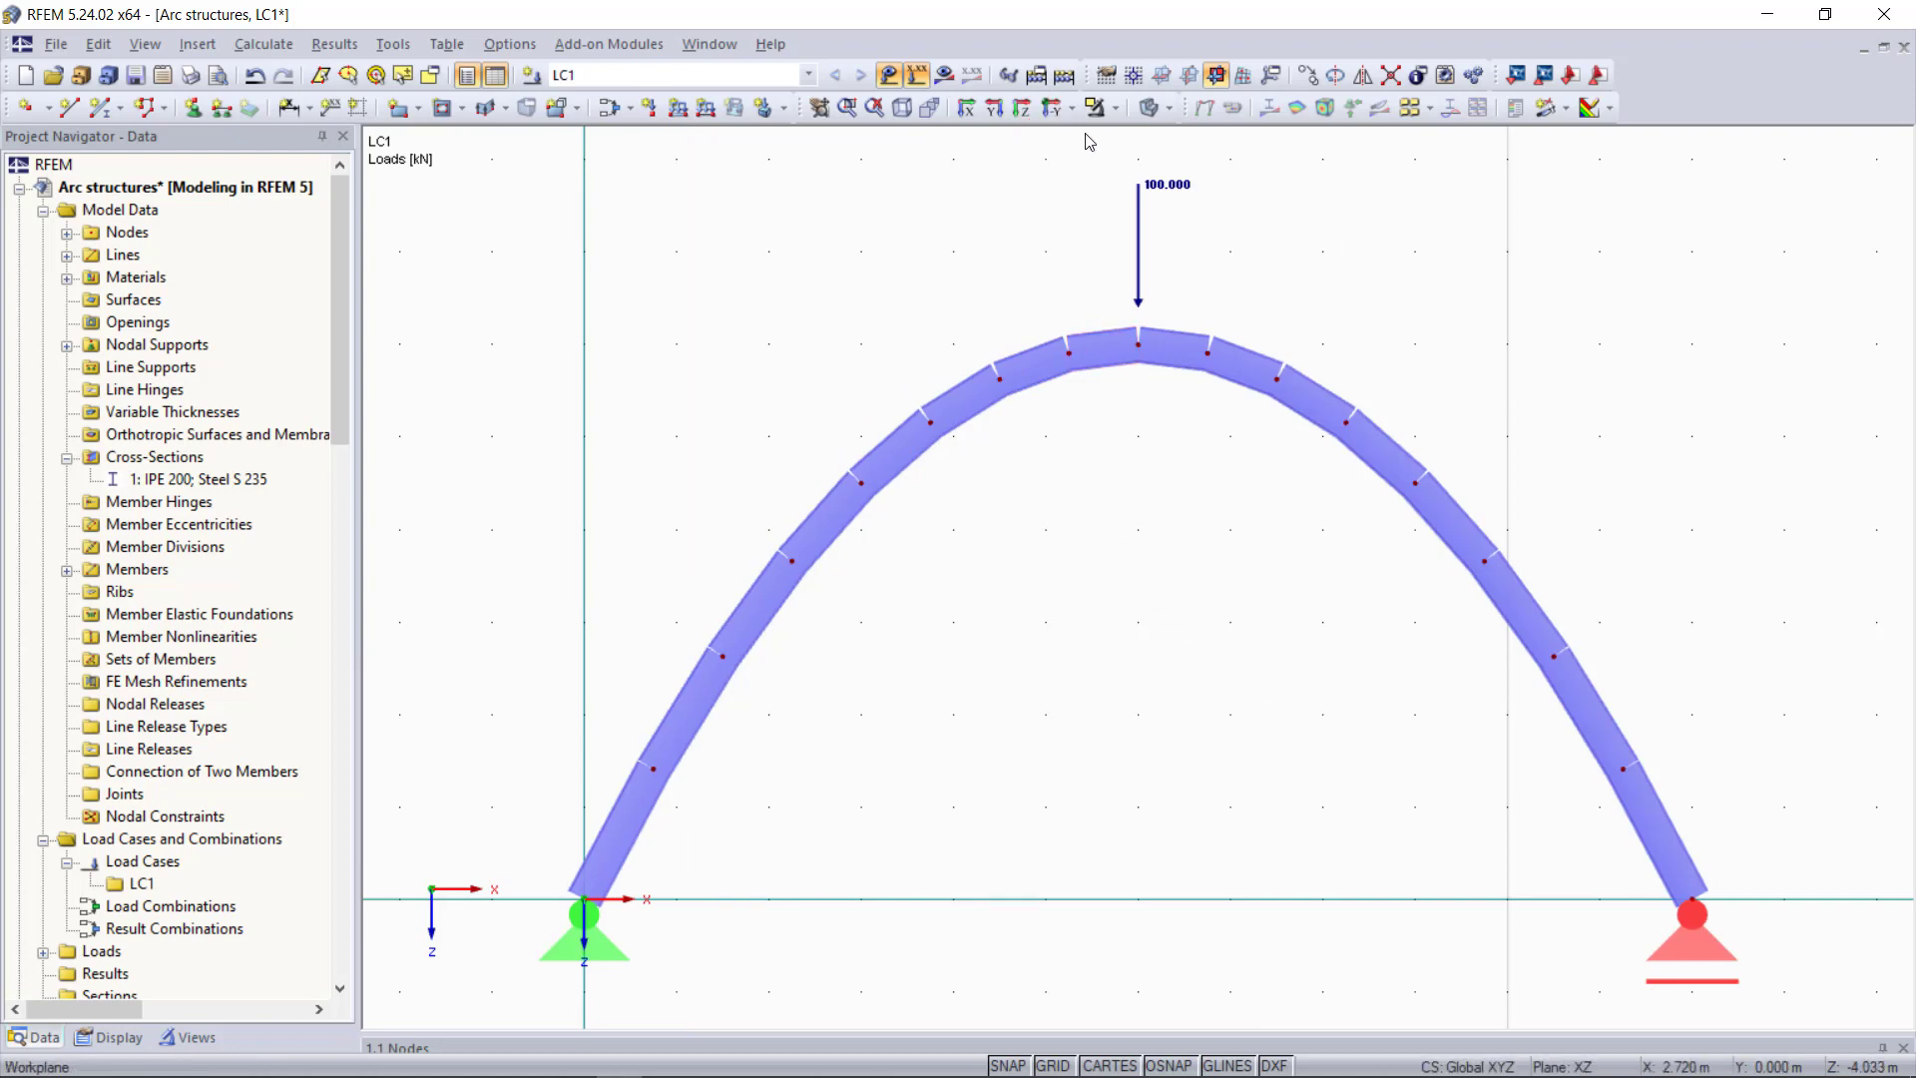
{"action": "left_click", "coordinate": [1064, 77]}
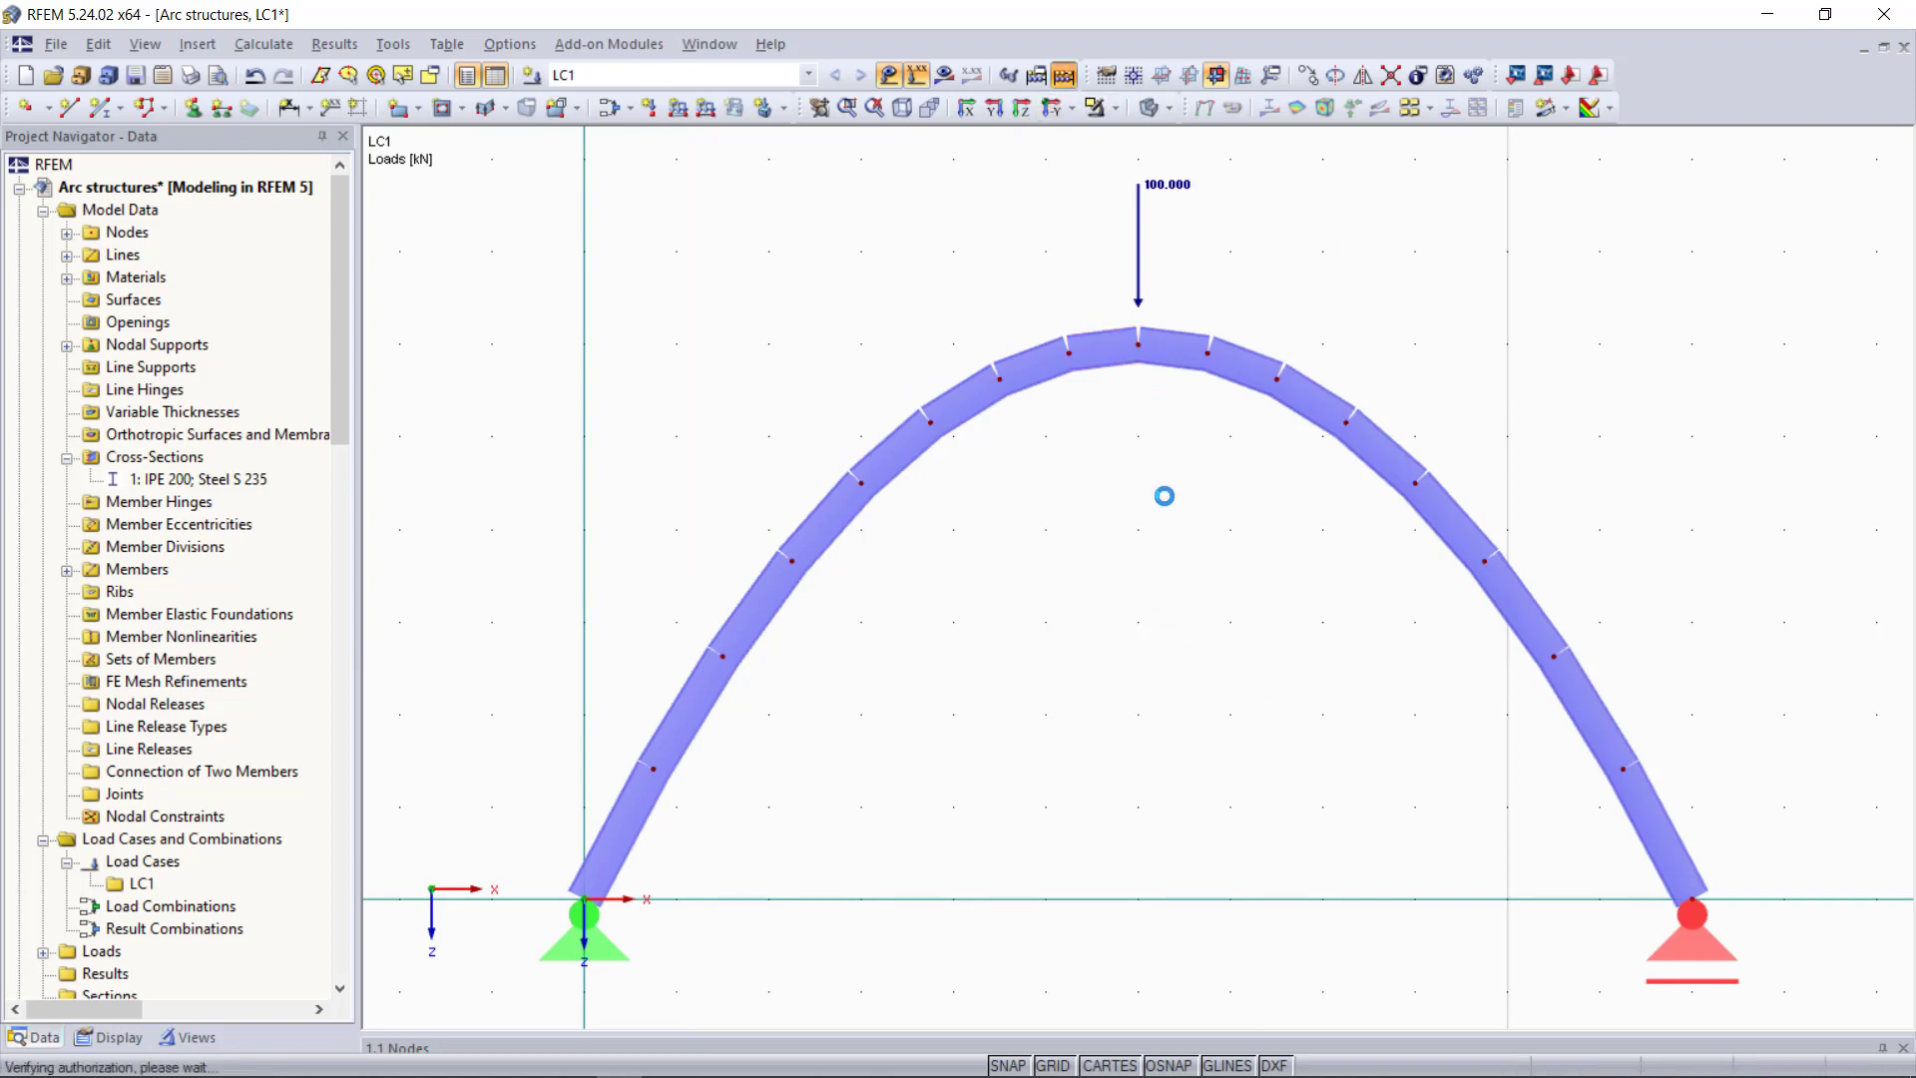